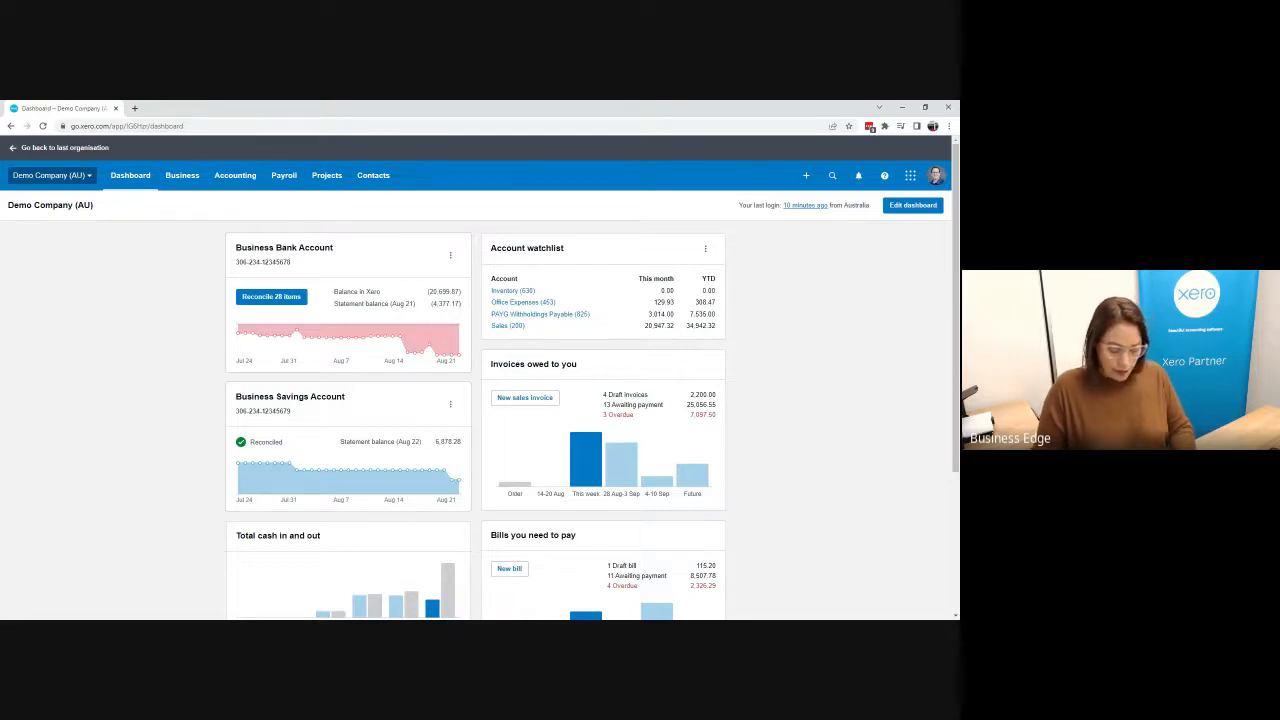
# Step: Open the Taxable Payments Annual Report by searching the reports for tax
pyautogui.click(235, 179)
pyautogui.click(240, 228)
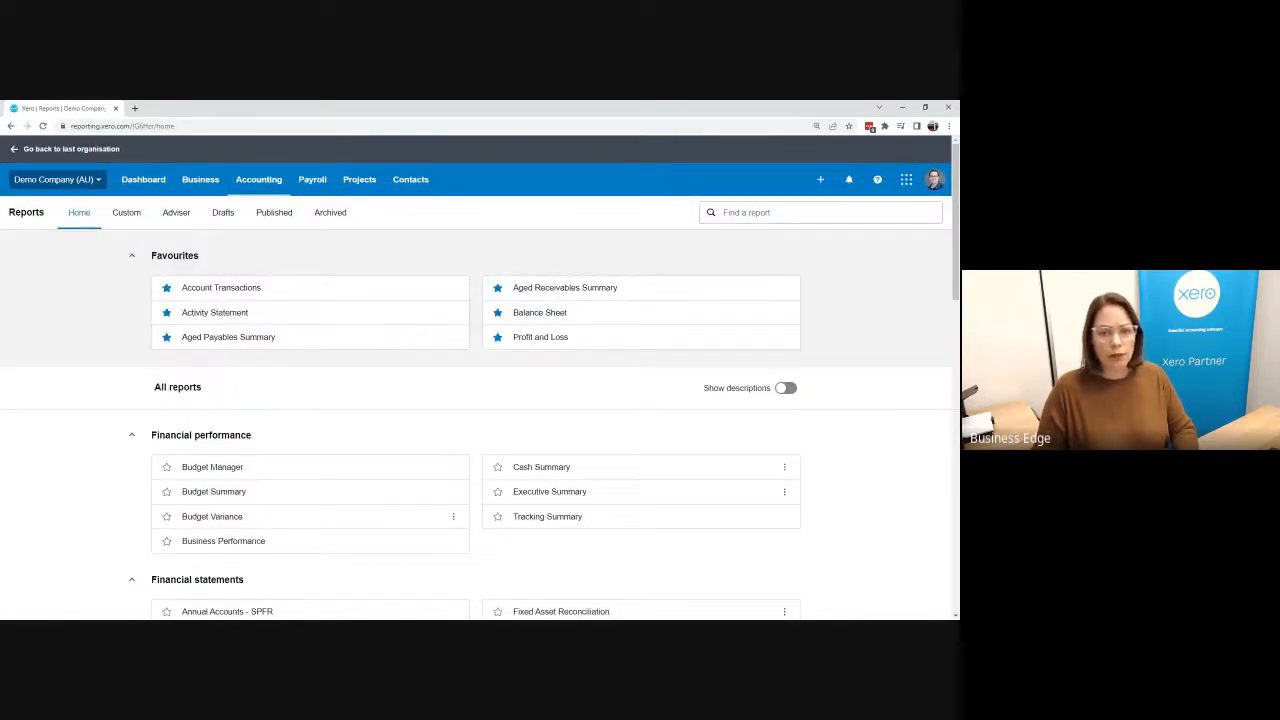
pyautogui.click(820, 212)
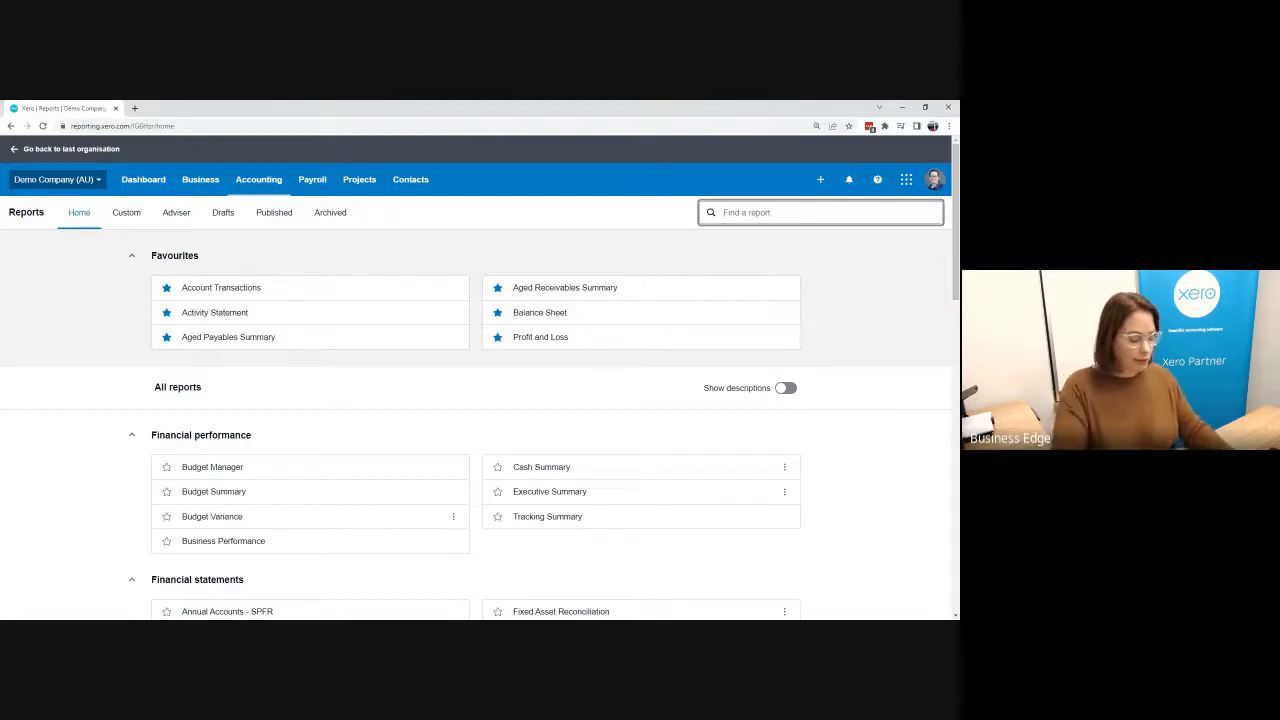
pyautogui.write('tax')
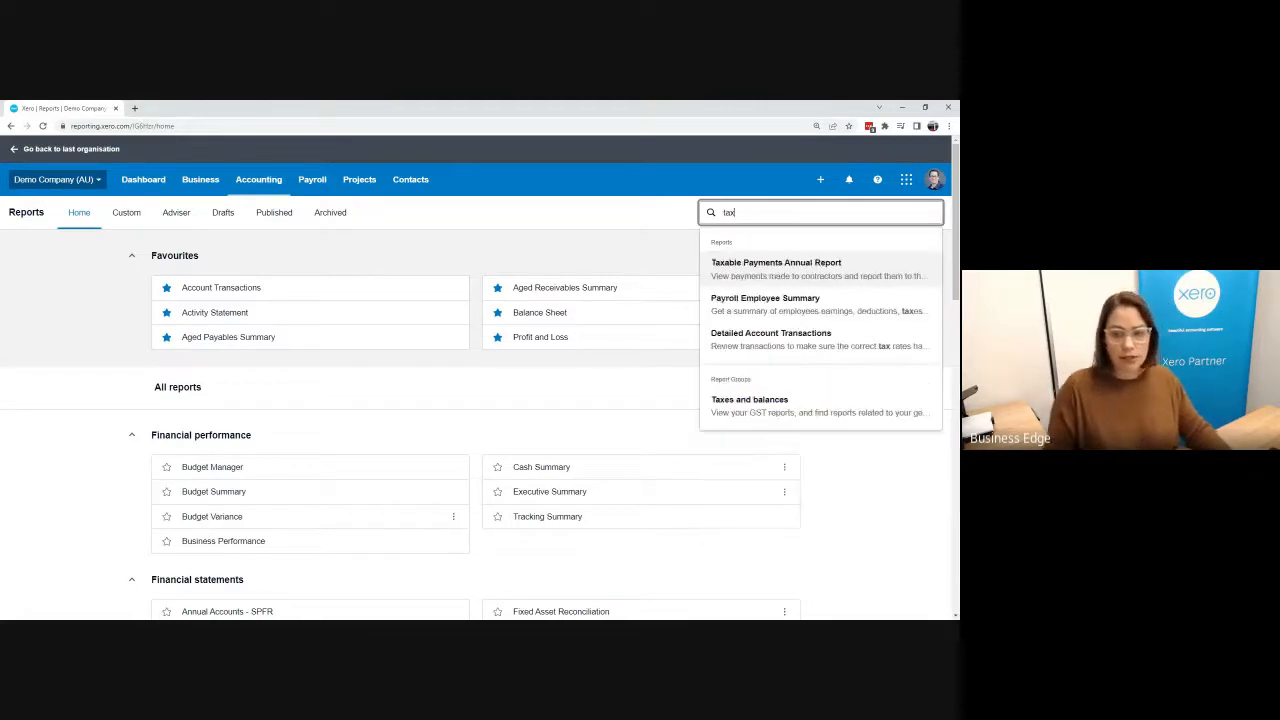
pyautogui.click(767, 272)
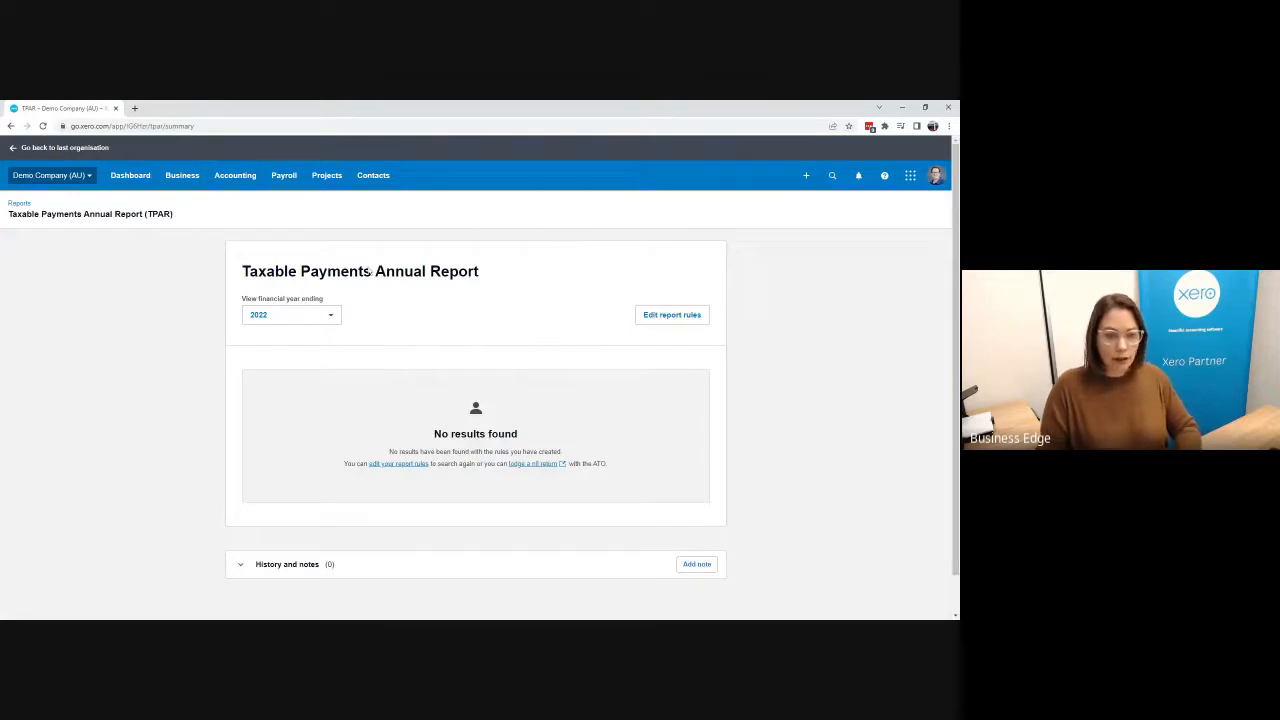
# Step: For financial year ending 2022, edit the report rules to use account 413 - Contractors for all contacts and save
pyautogui.click(328, 316)
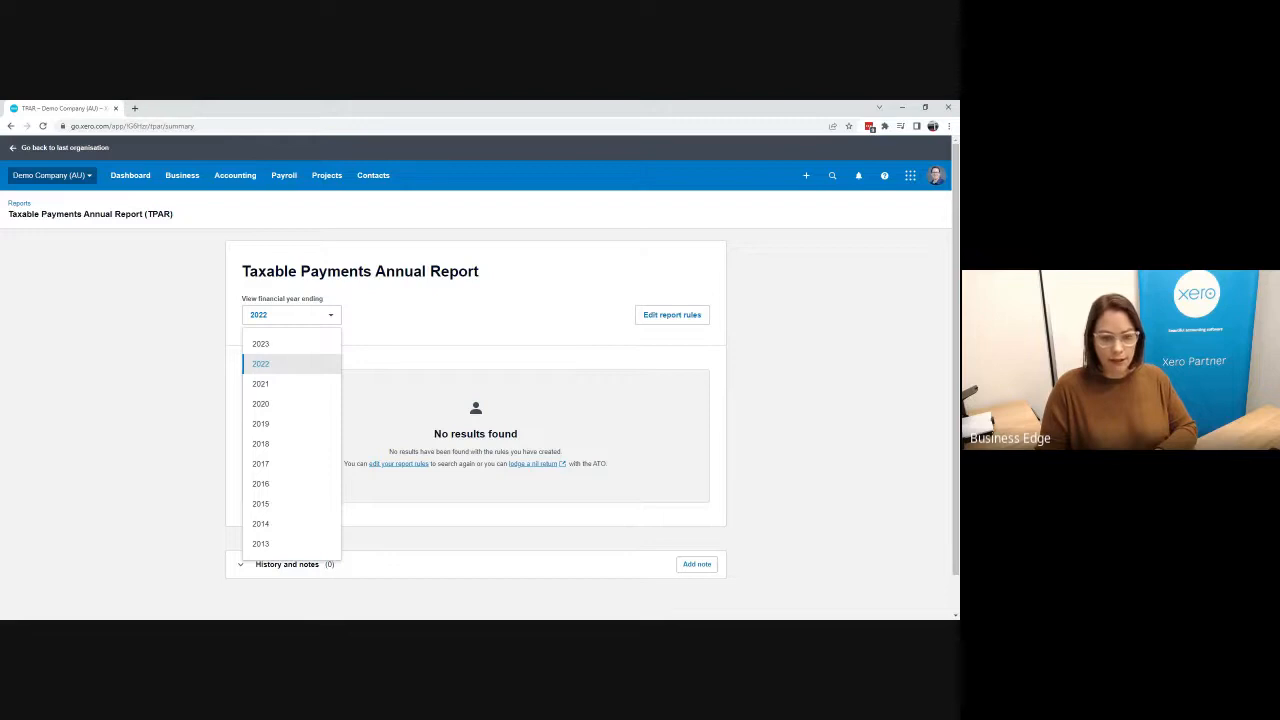
pyautogui.click(298, 364)
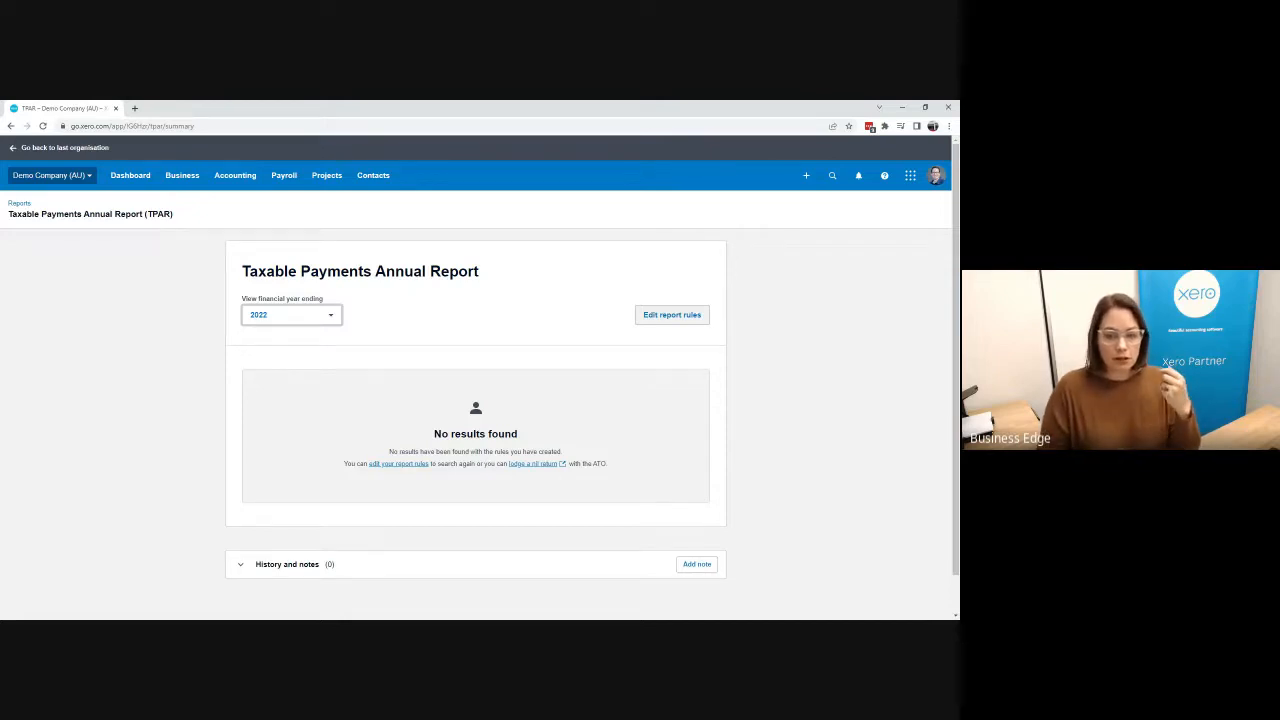
pyautogui.click(670, 318)
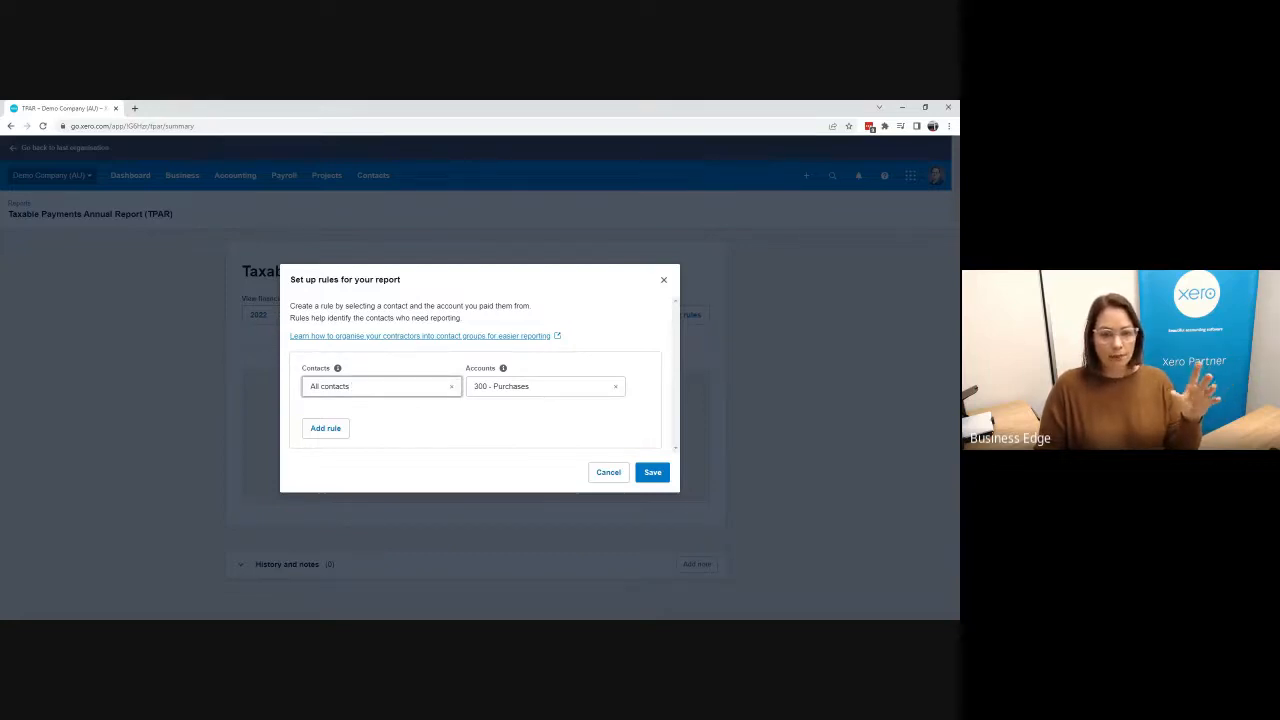
pyautogui.click(615, 386)
pyautogui.click(613, 385)
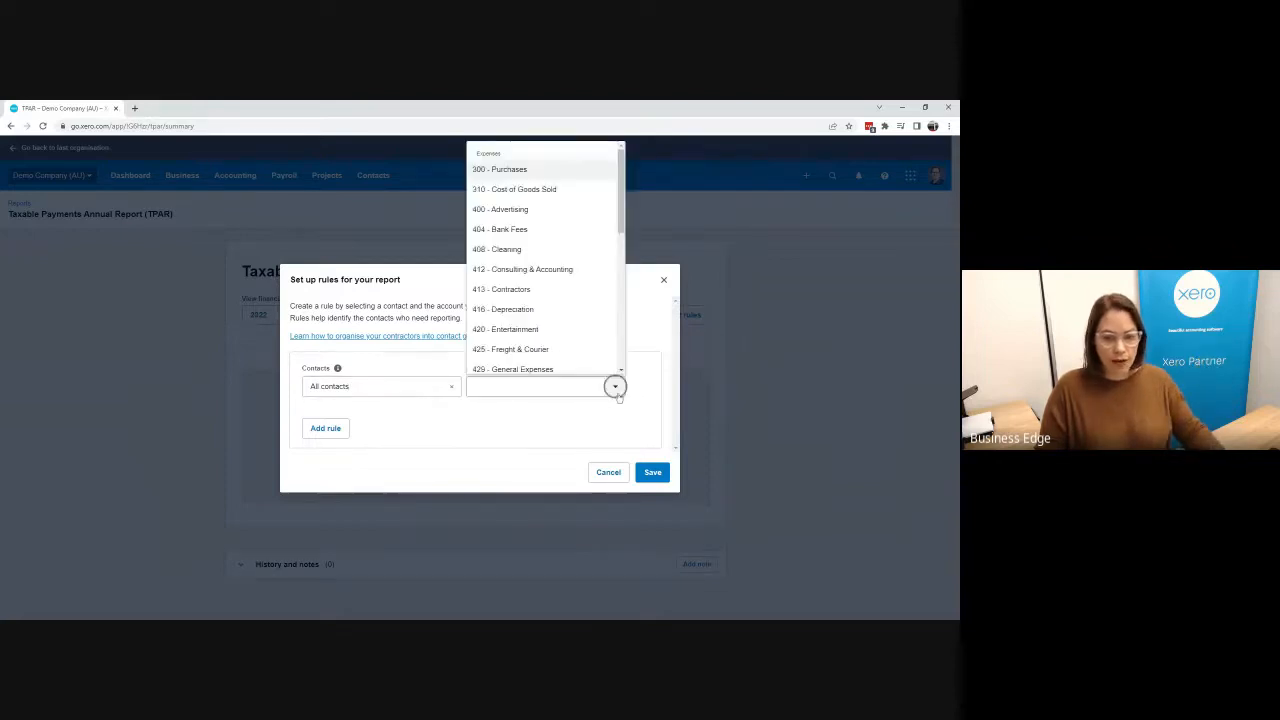
pyautogui.click(537, 289)
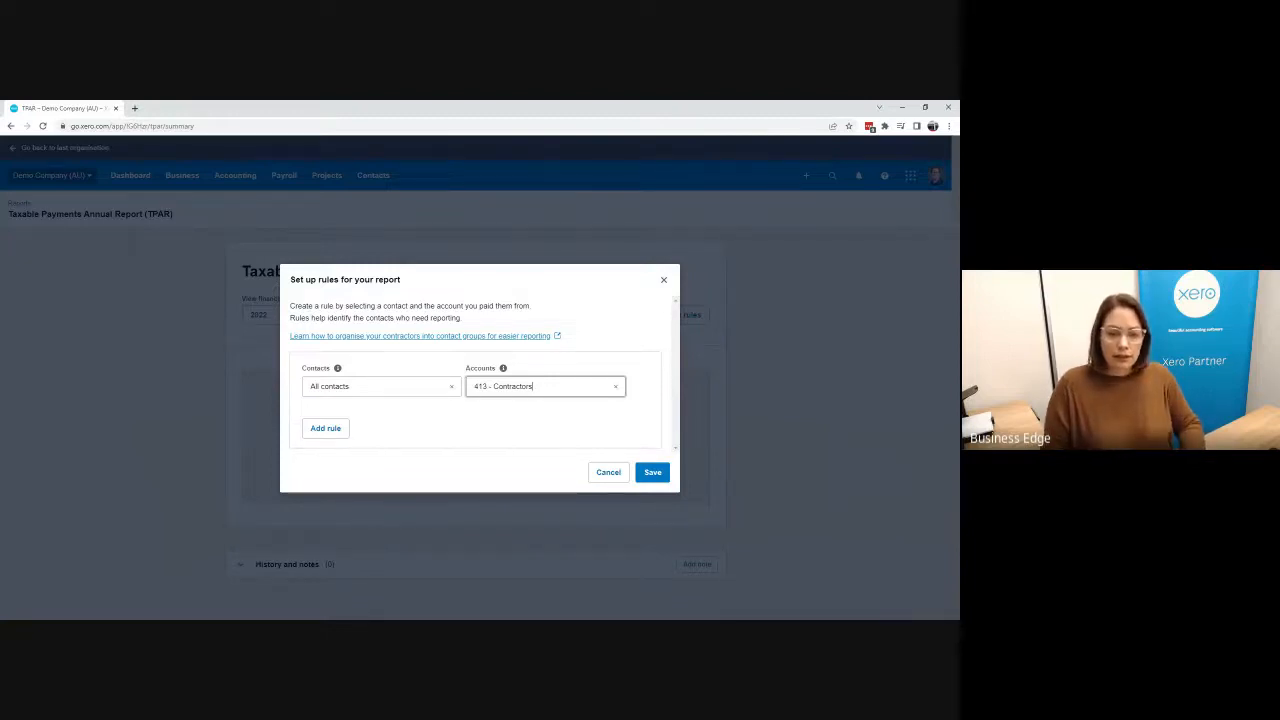
pyautogui.click(654, 475)
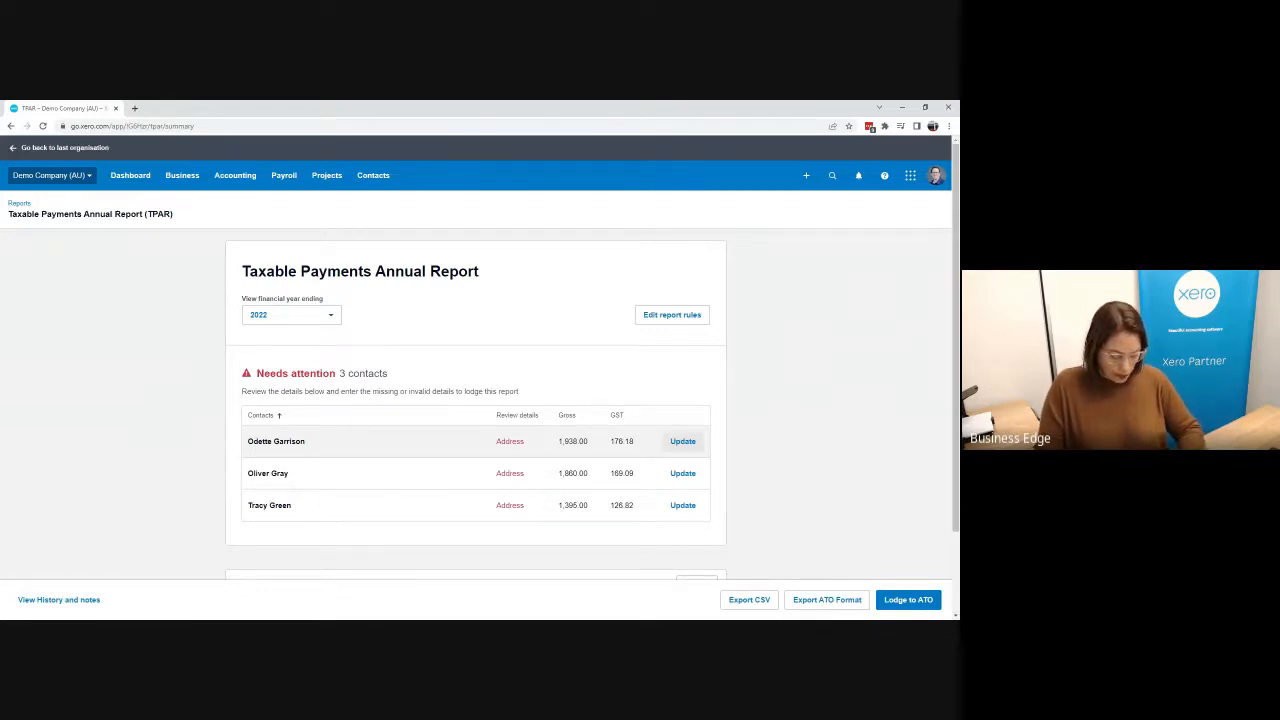
# Step: Open the first contact needing attention for updating and enter the contact's street address
pyautogui.click(683, 441)
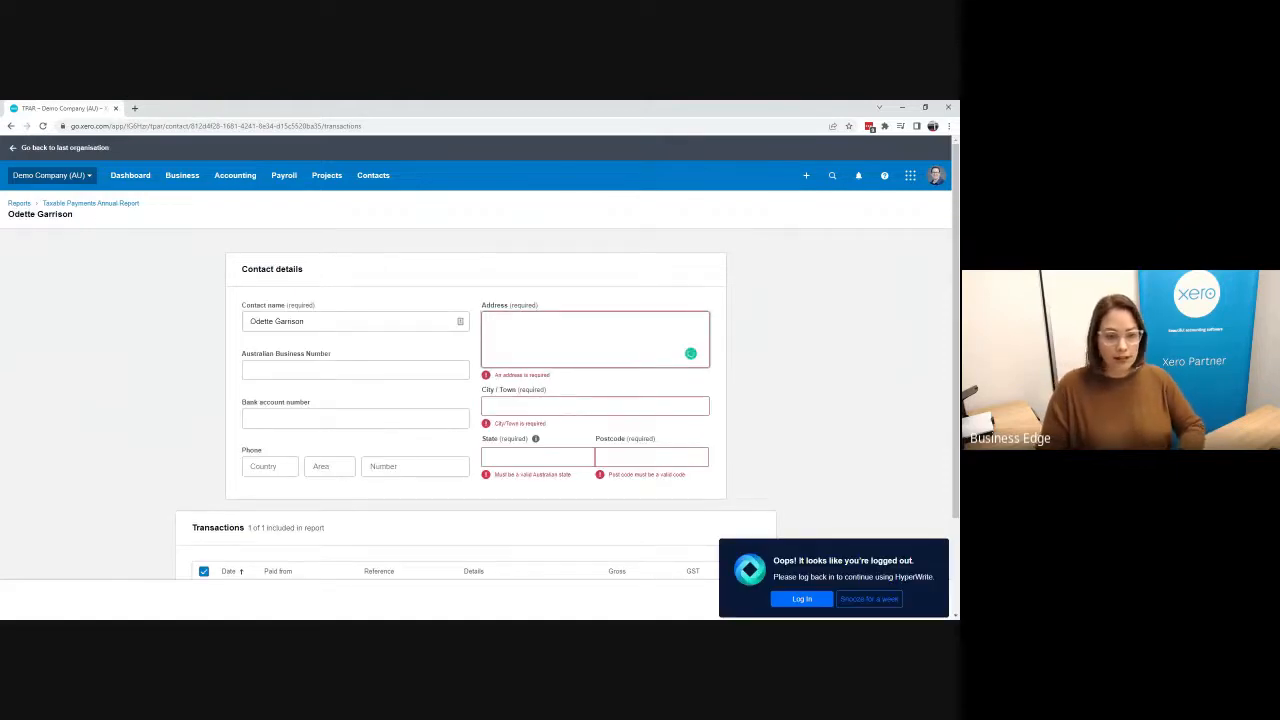
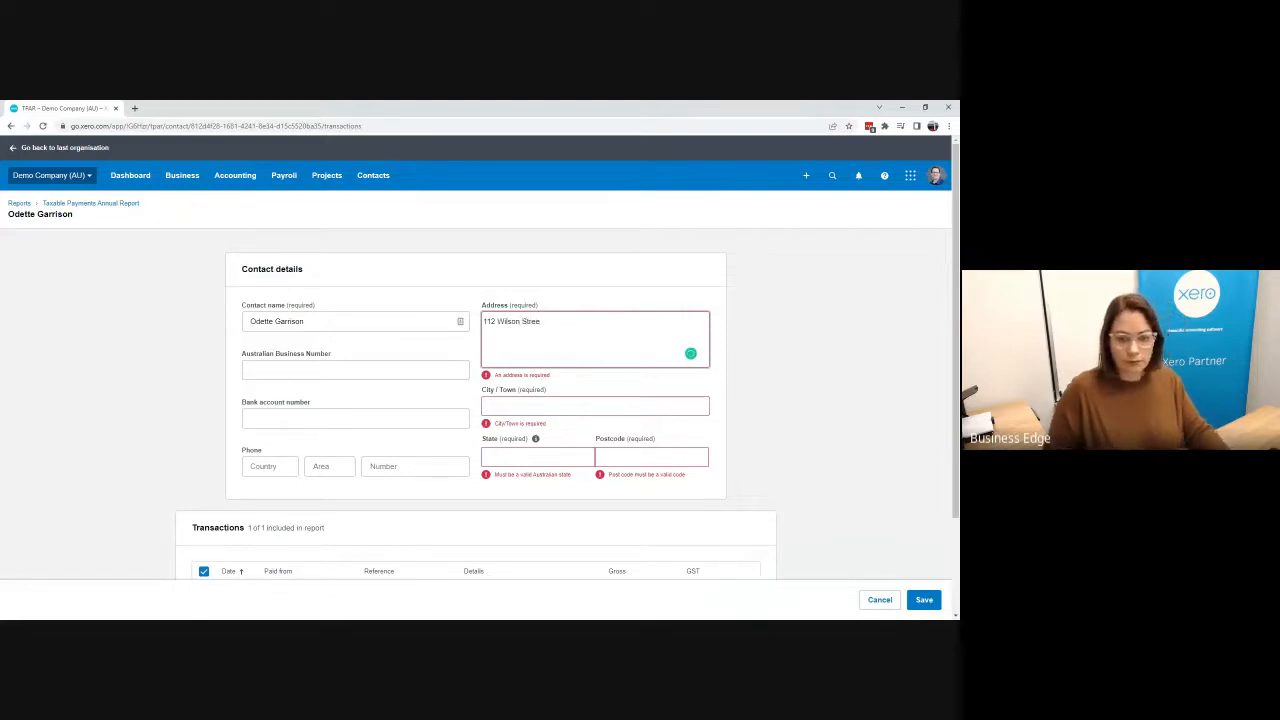
# Step: Fill in the contact's city/town, state and postcode
pyautogui.press('Tab')
pyautogui.write('Al')
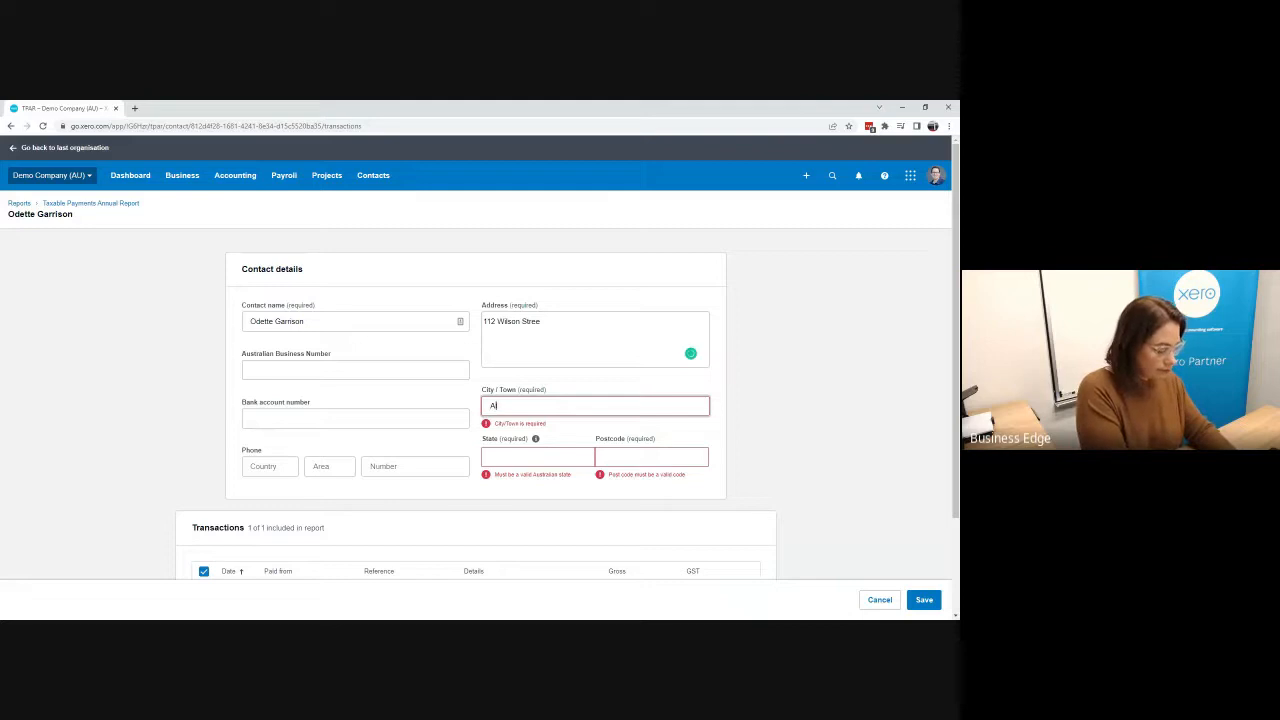
pyautogui.write('bury')
pyautogui.press('Tab')
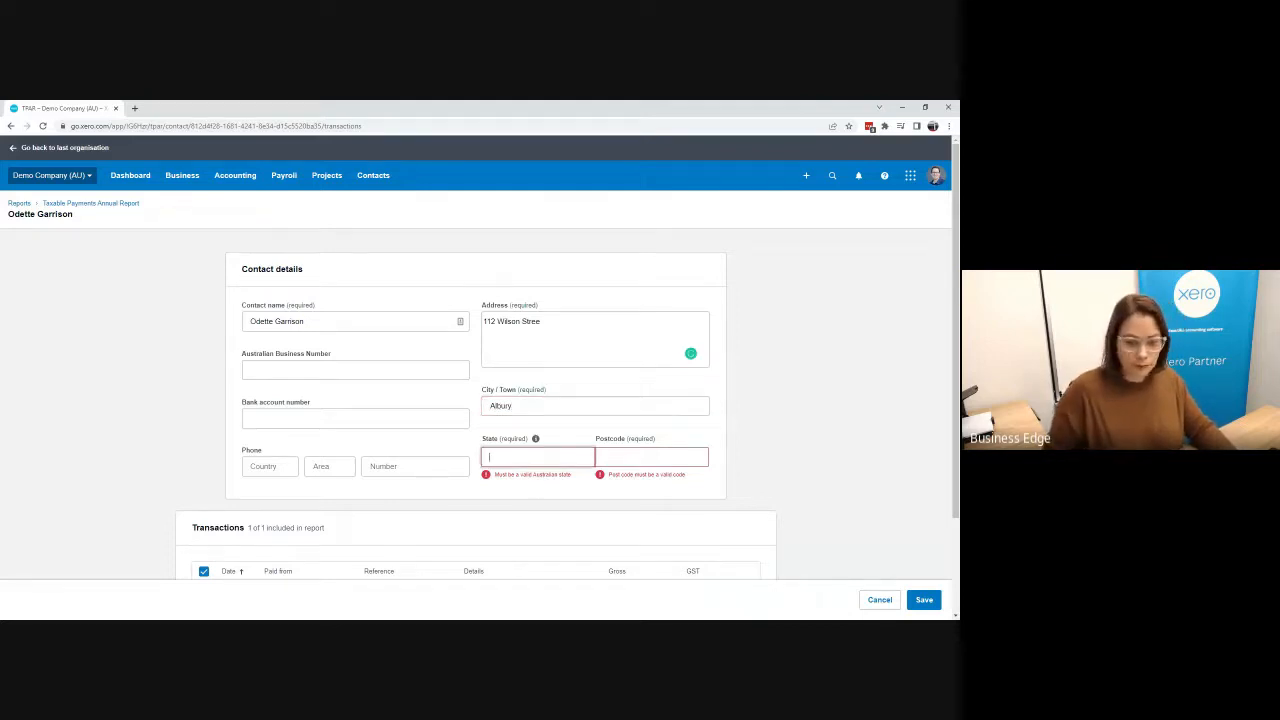
pyautogui.write('NSW')
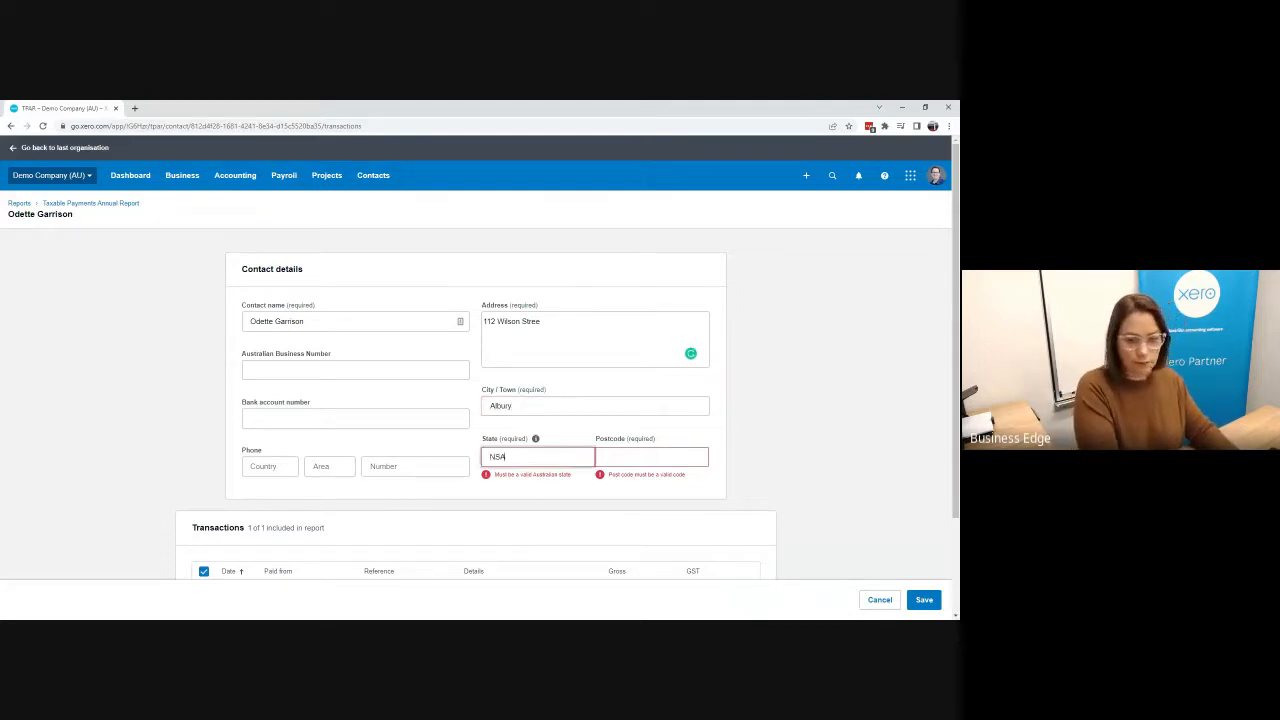
pyautogui.press('Tab')
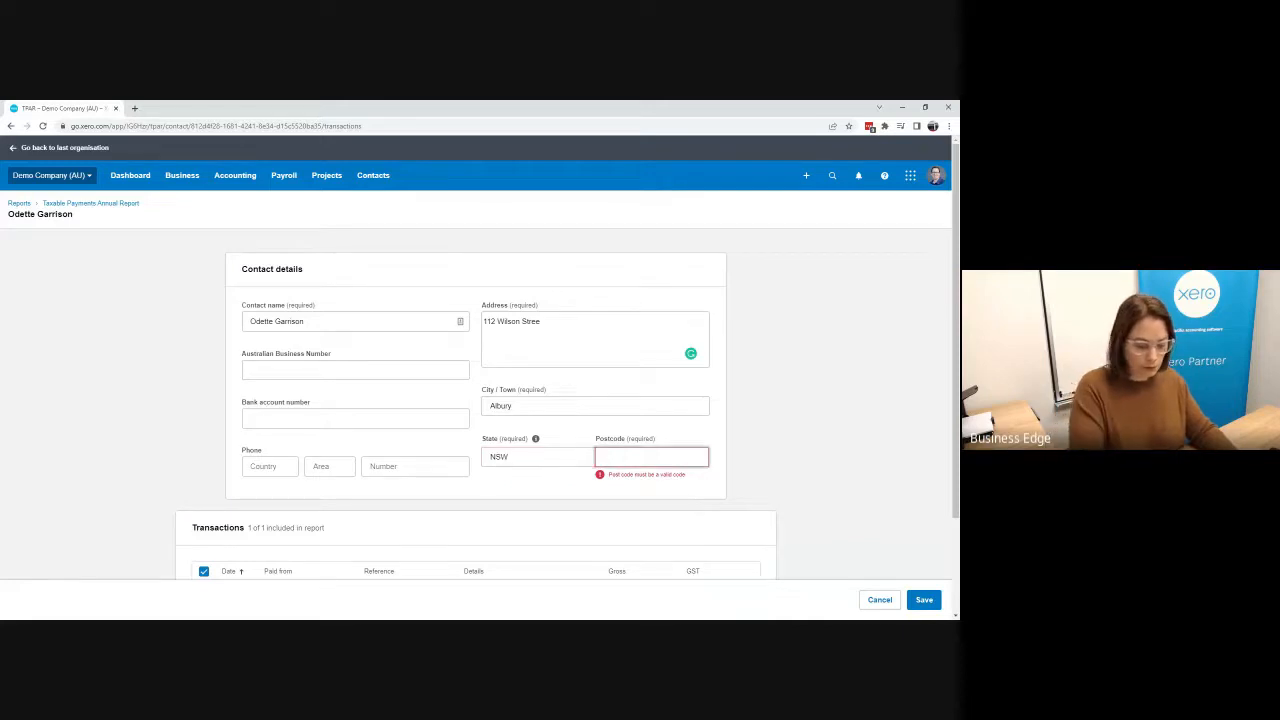
pyautogui.write('2640')
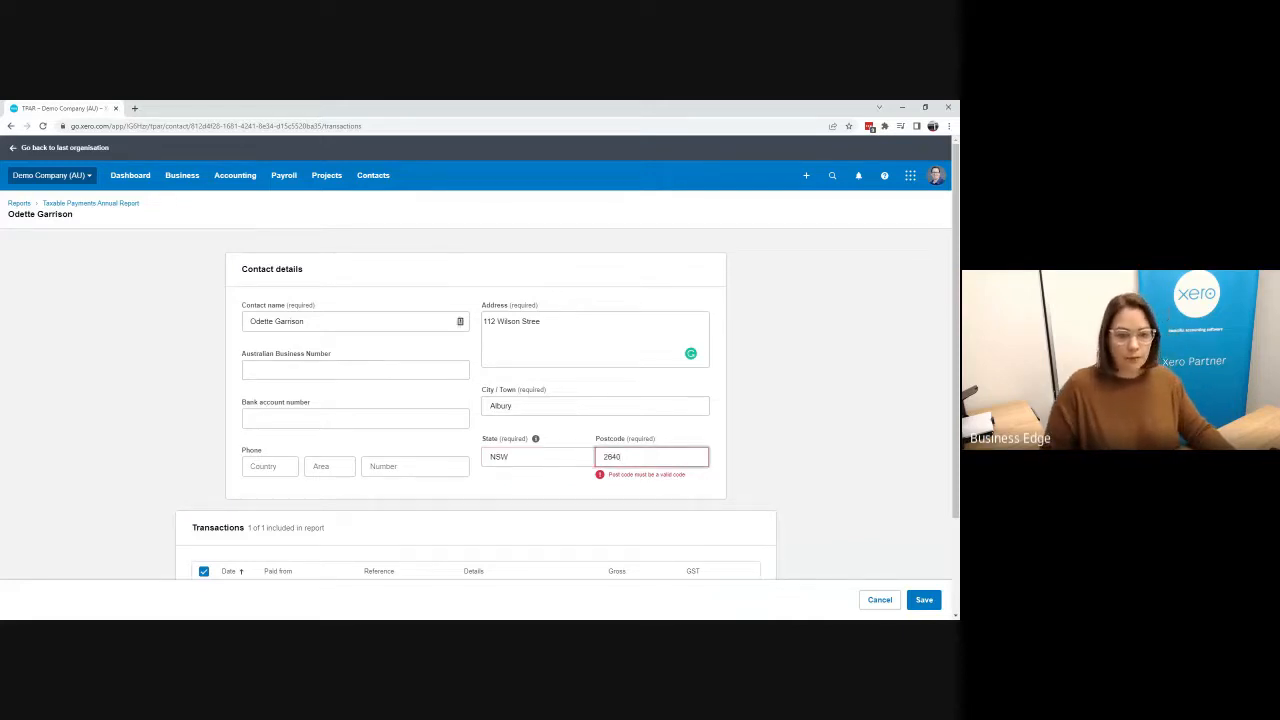
# Step: Paste the contact's Australian Business Number and save the contact details
pyautogui.click(314, 362)
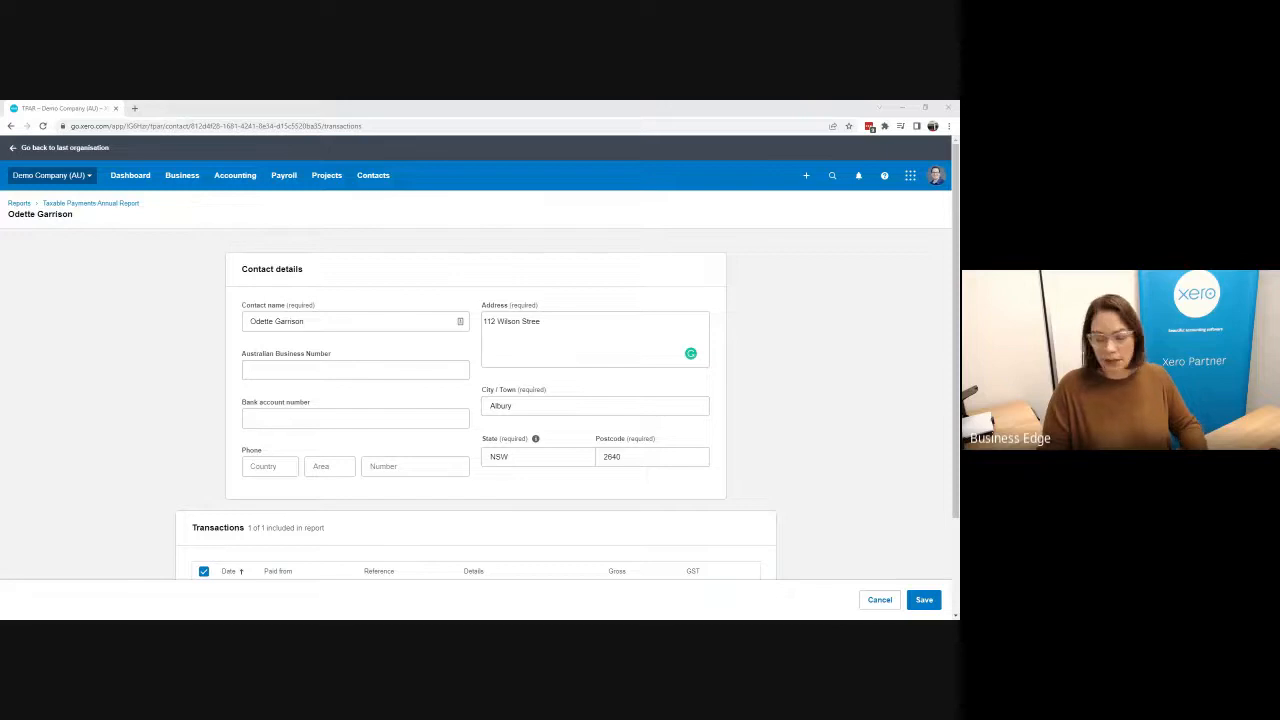
pyautogui.click(355, 370)
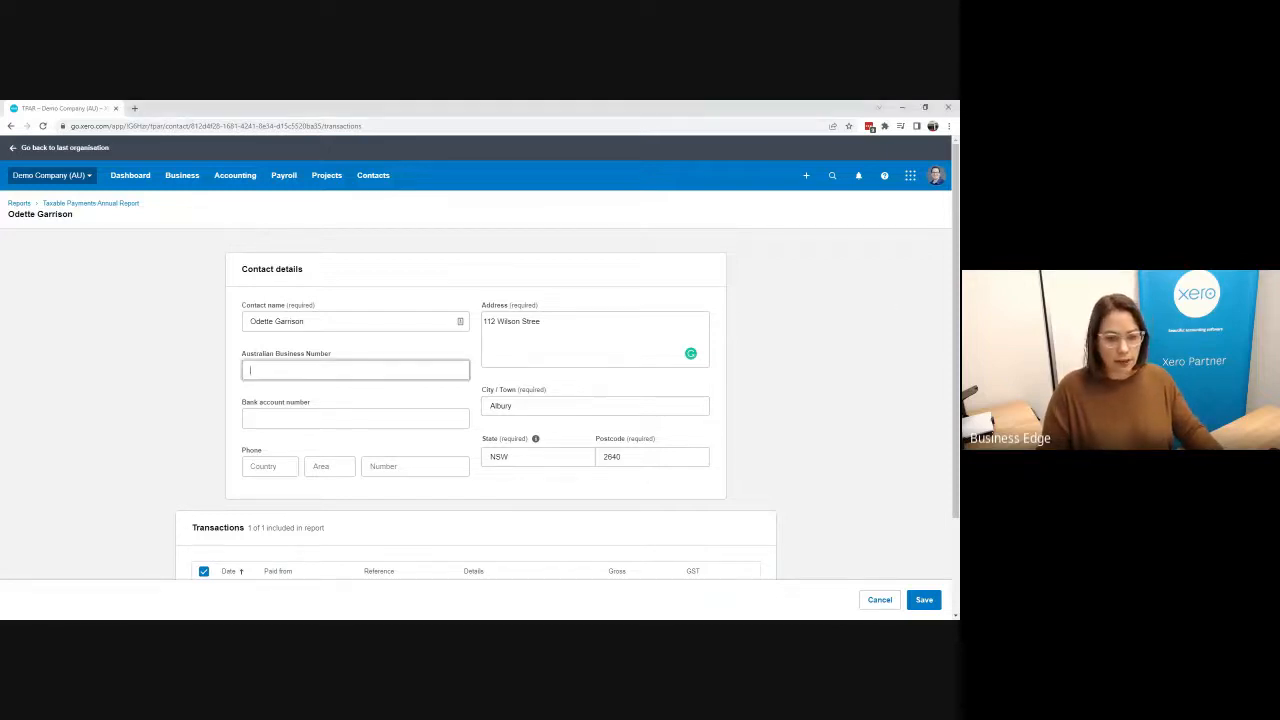
pyautogui.hotkey('ctrl', 'v')
pyautogui.click(364, 421)
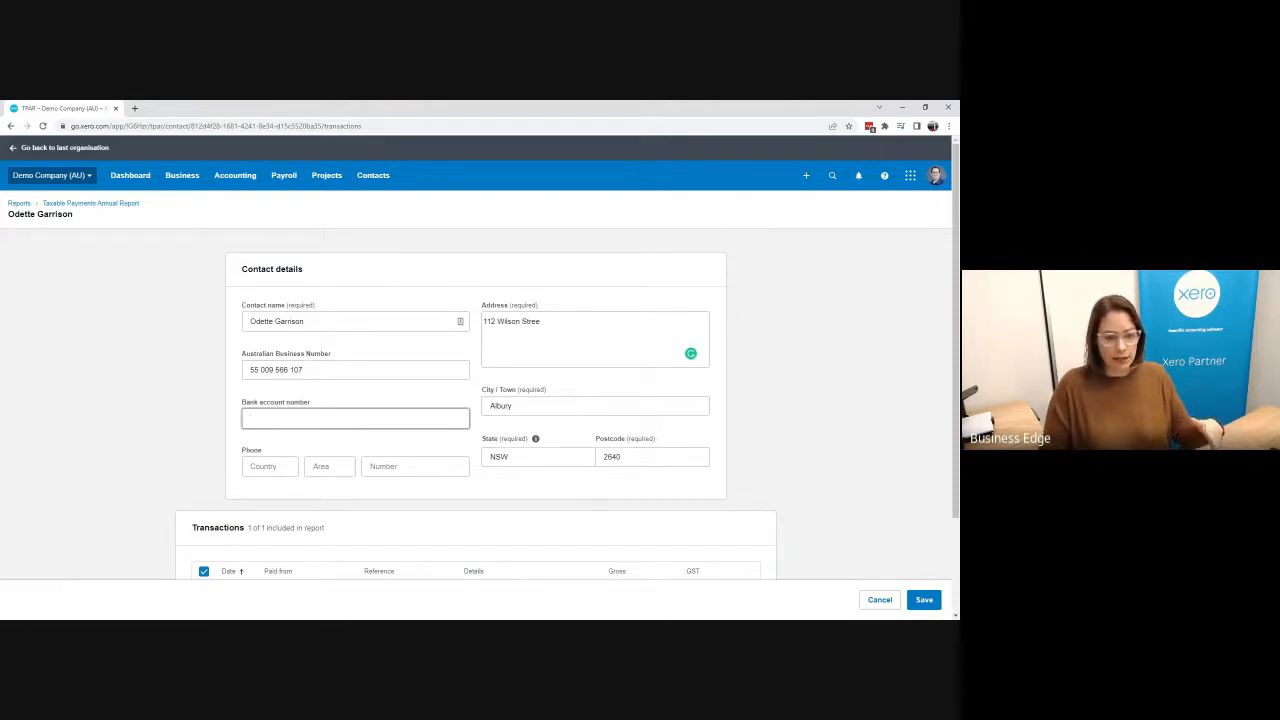
pyautogui.scroll(-1, 600, 440)
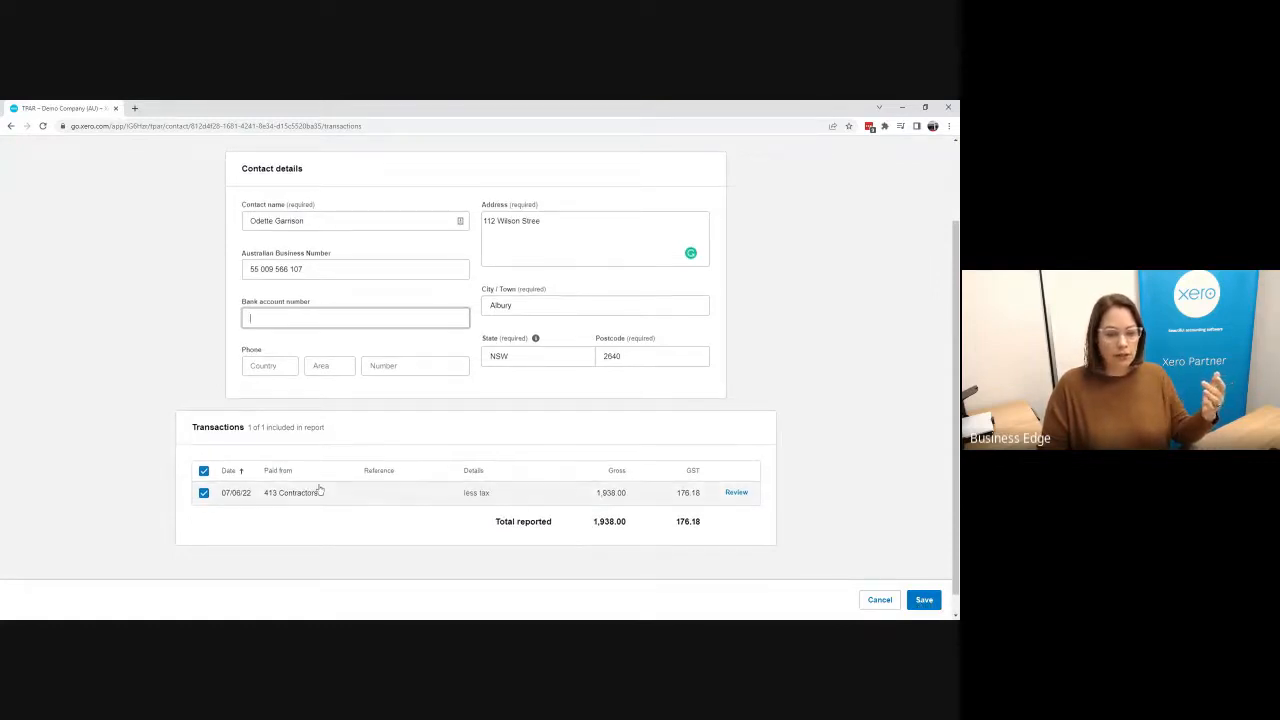
pyautogui.scroll(-1, 320, 490)
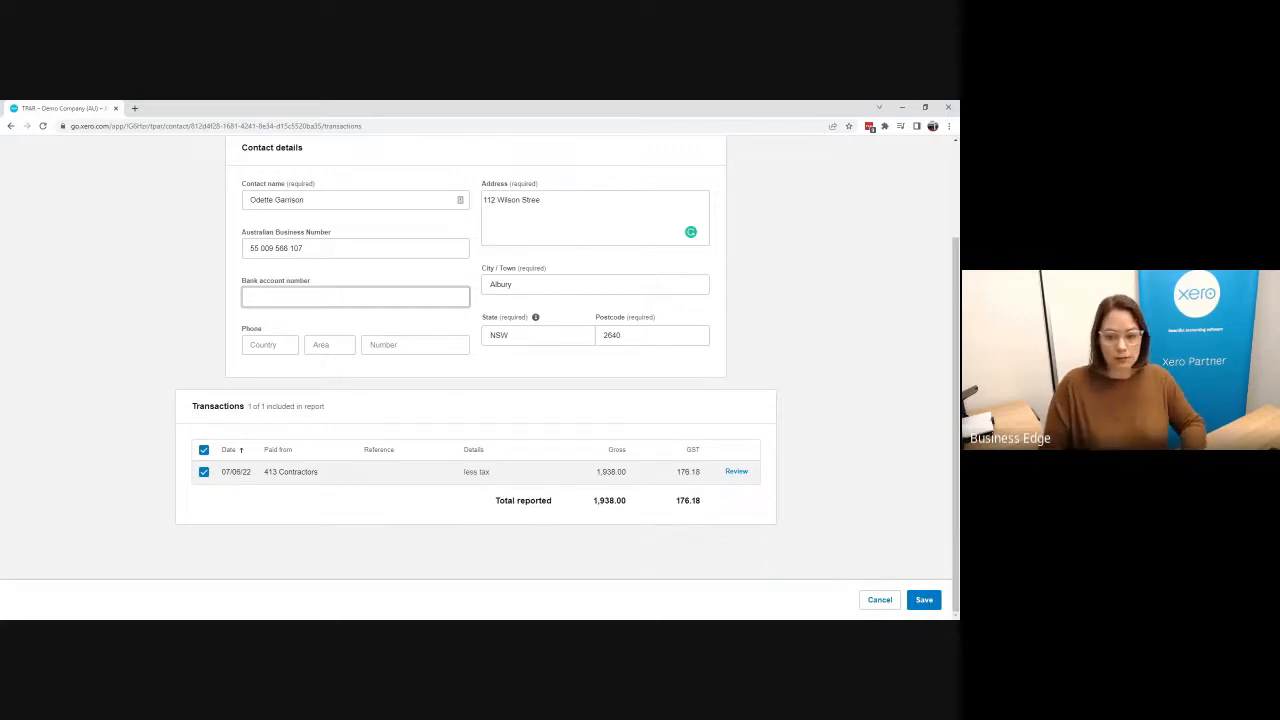
pyautogui.click(924, 600)
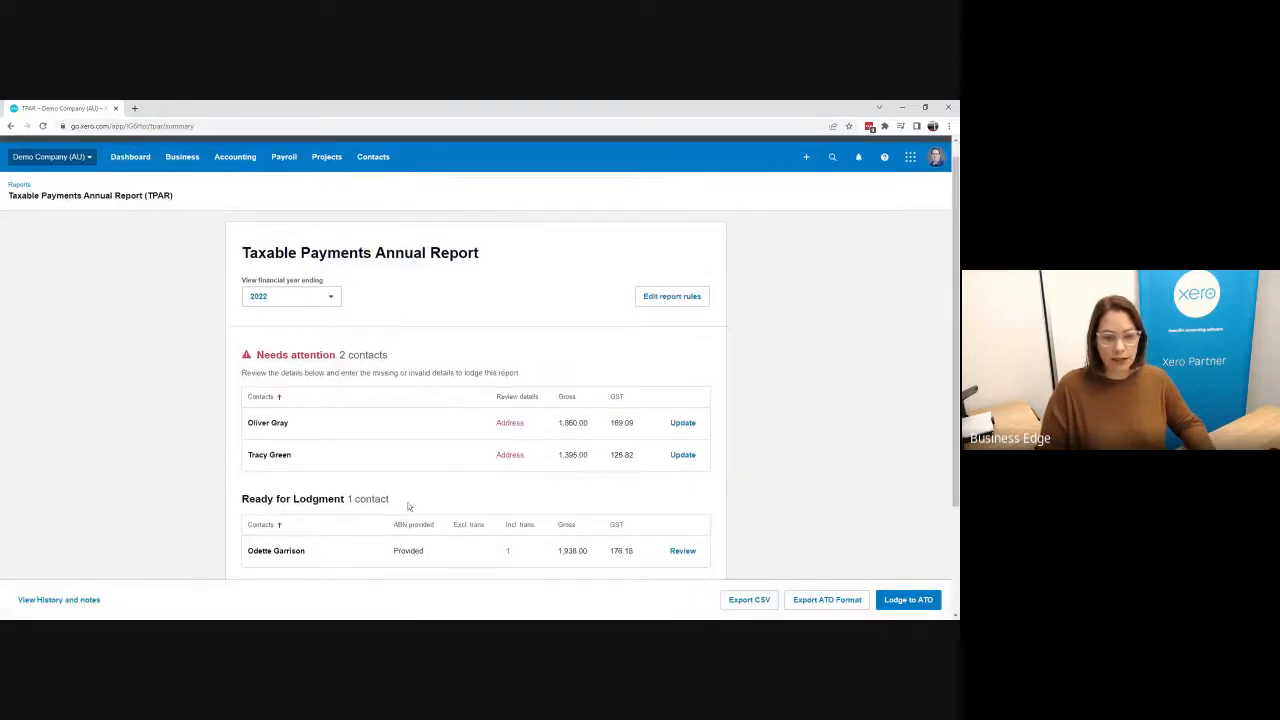
# Step: Open the next contact needing attention and enter the contact's street address
pyautogui.scroll(-2, 269, 491)
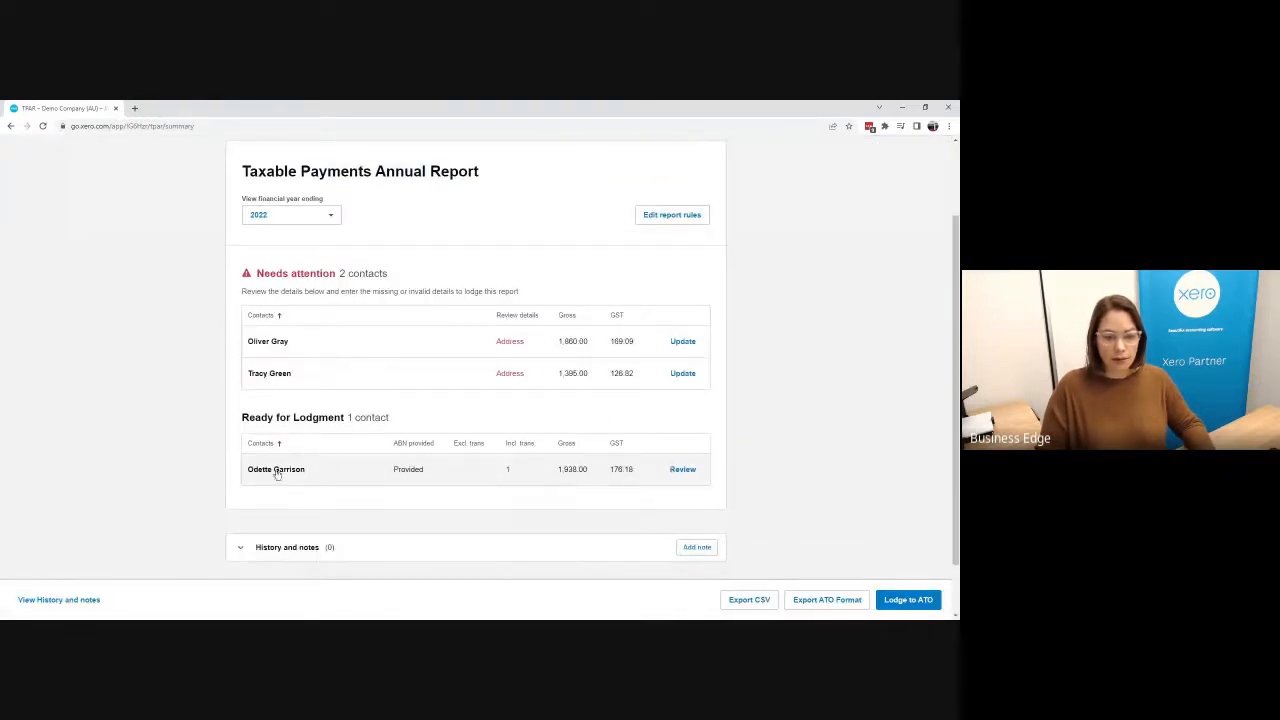
pyautogui.click(267, 345)
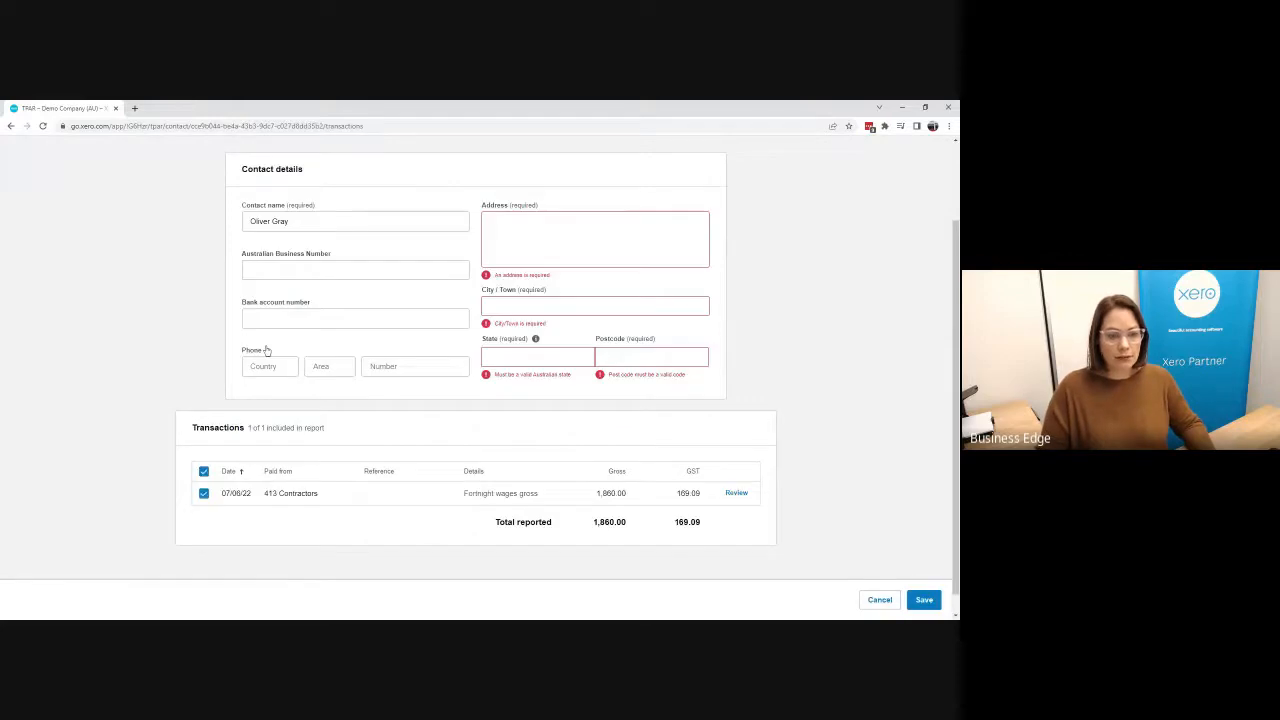
pyautogui.click(594, 239)
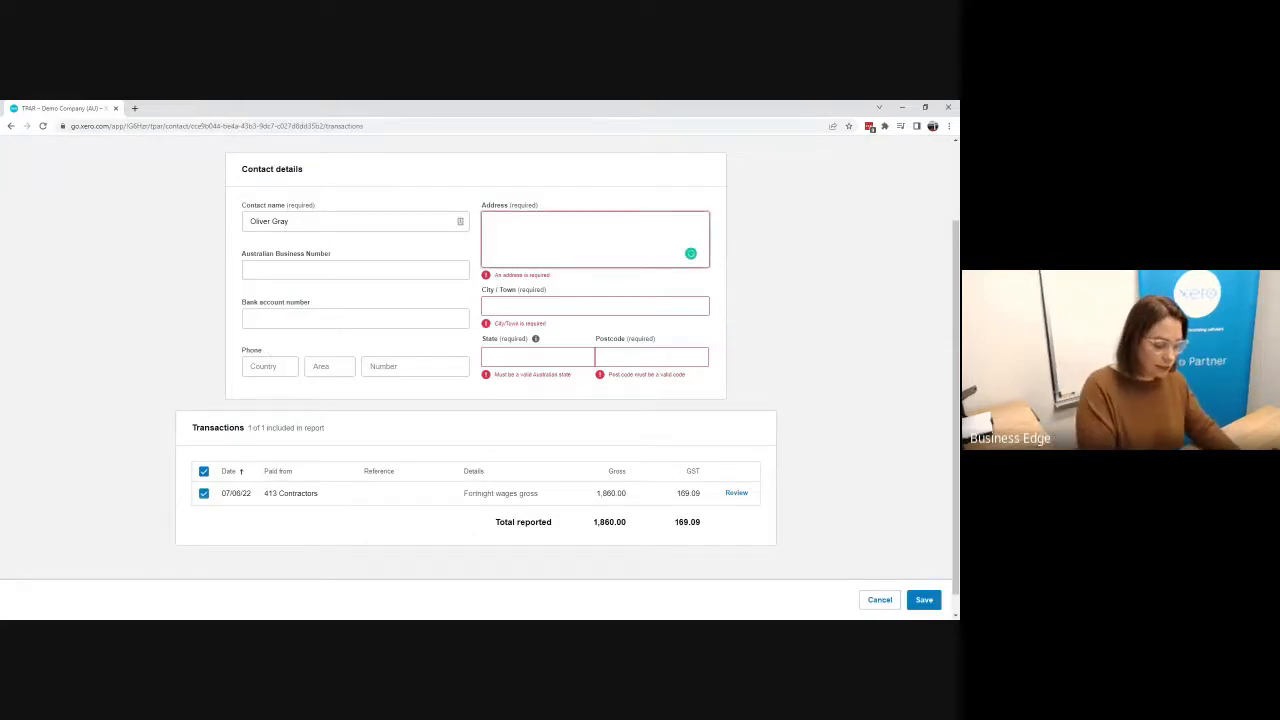
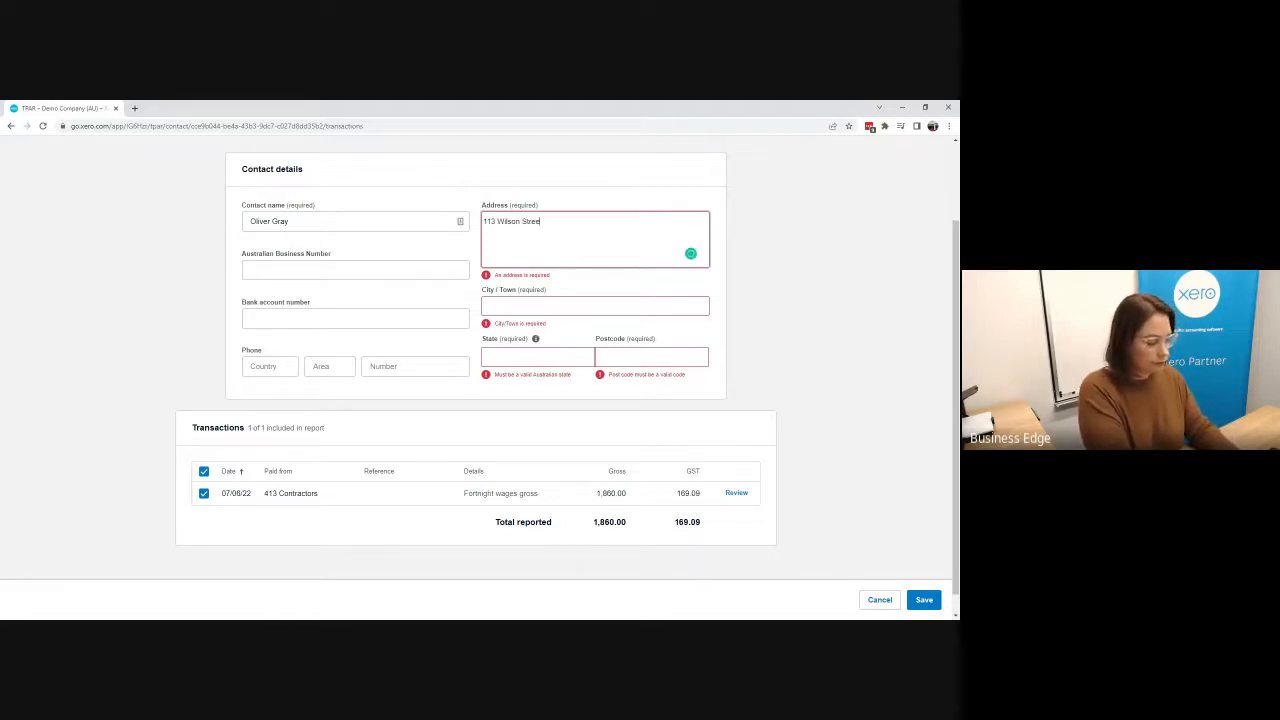
# Step: Fill in the contact's city/town, state and postcode
pyautogui.press('Tab')
pyautogui.write('Ab')
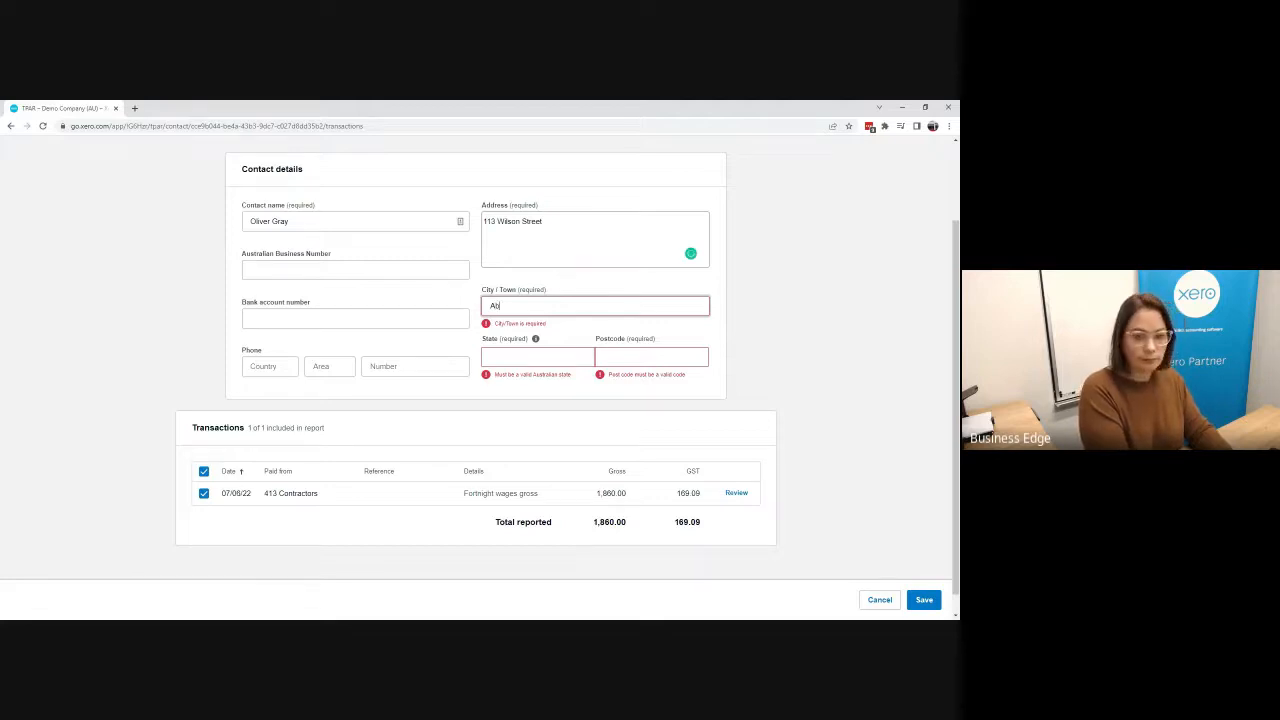
pyautogui.write('bury')
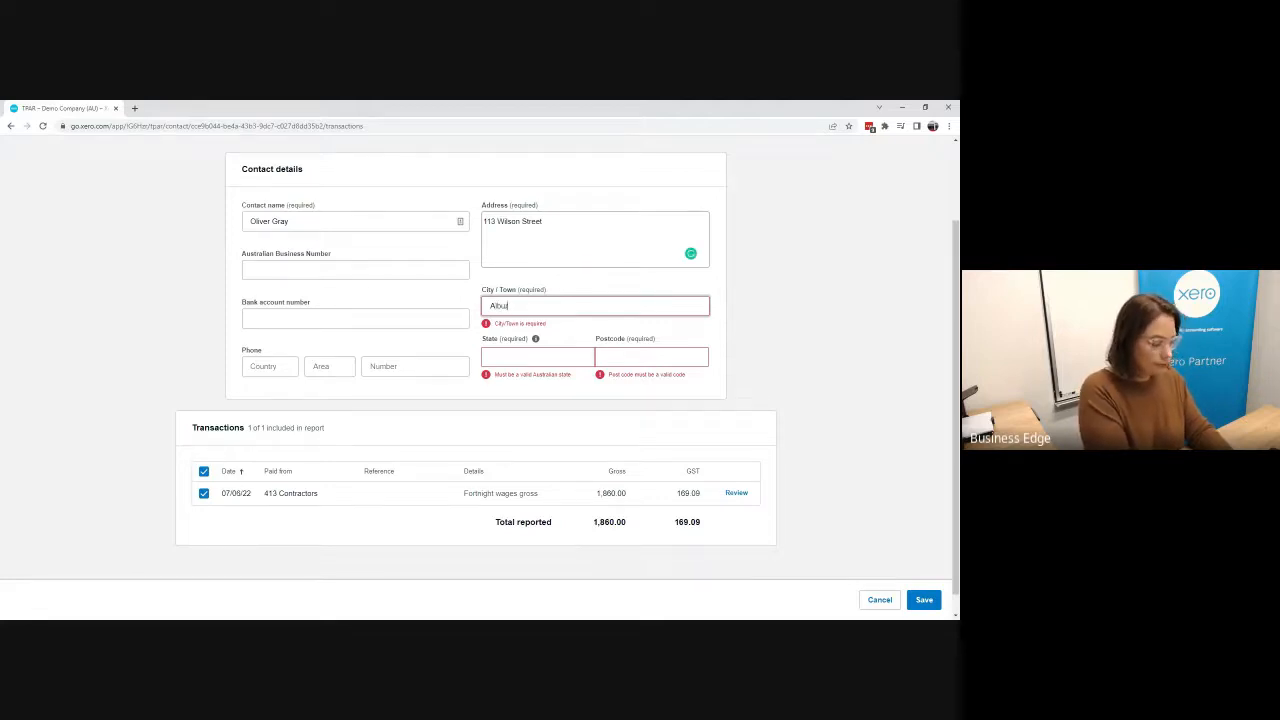
pyautogui.press('Tab')
pyautogui.press('Tab')
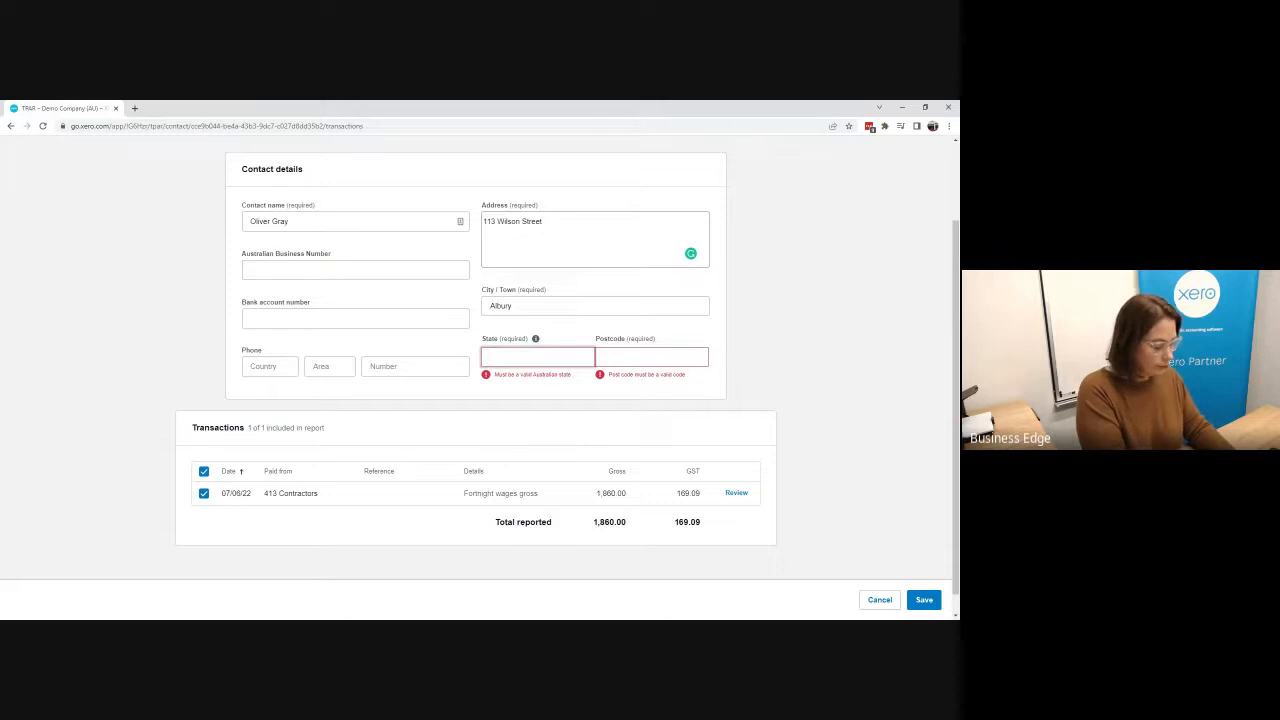
pyautogui.write('NSW')
pyautogui.press('Tab')
pyautogui.write('2640')
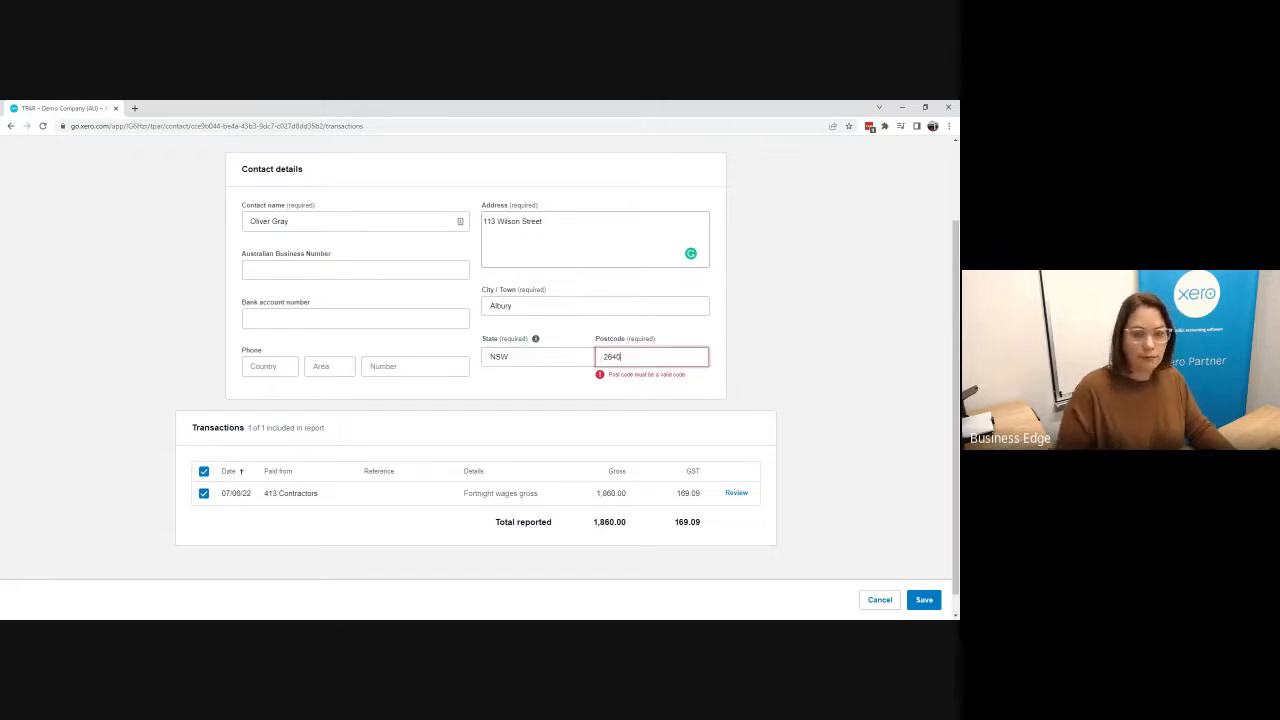
# Step: Paste the contact's Australian Business Number from the other window and save the contact details
pyautogui.click(275, 270)
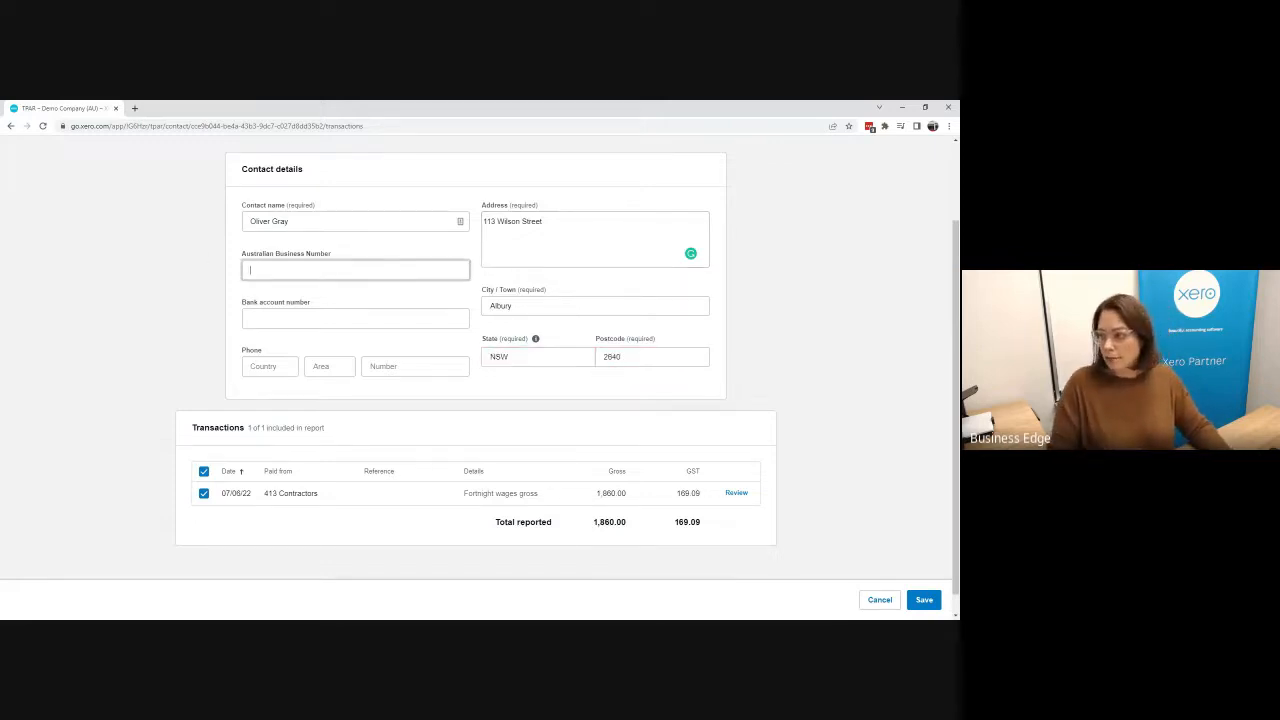
pyautogui.hotkey('alt', 'Tab')
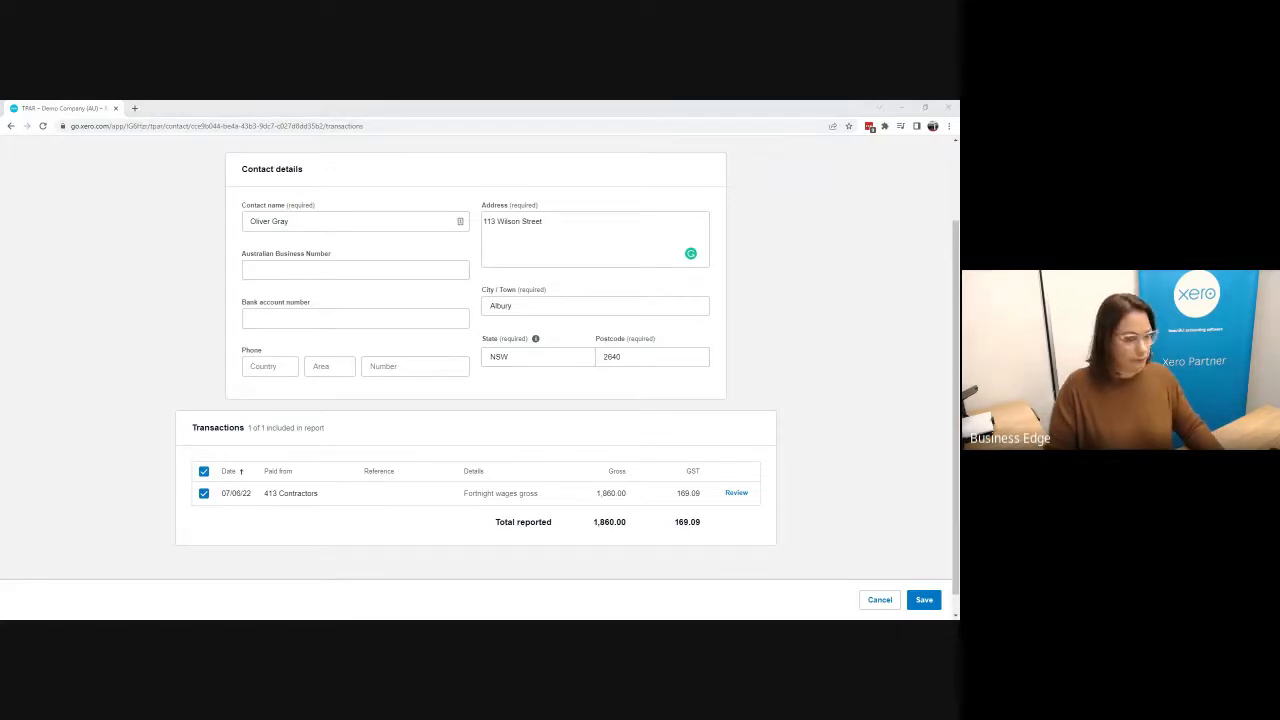
pyautogui.click(788, 264)
pyautogui.hotkey('ctrl', 'v')
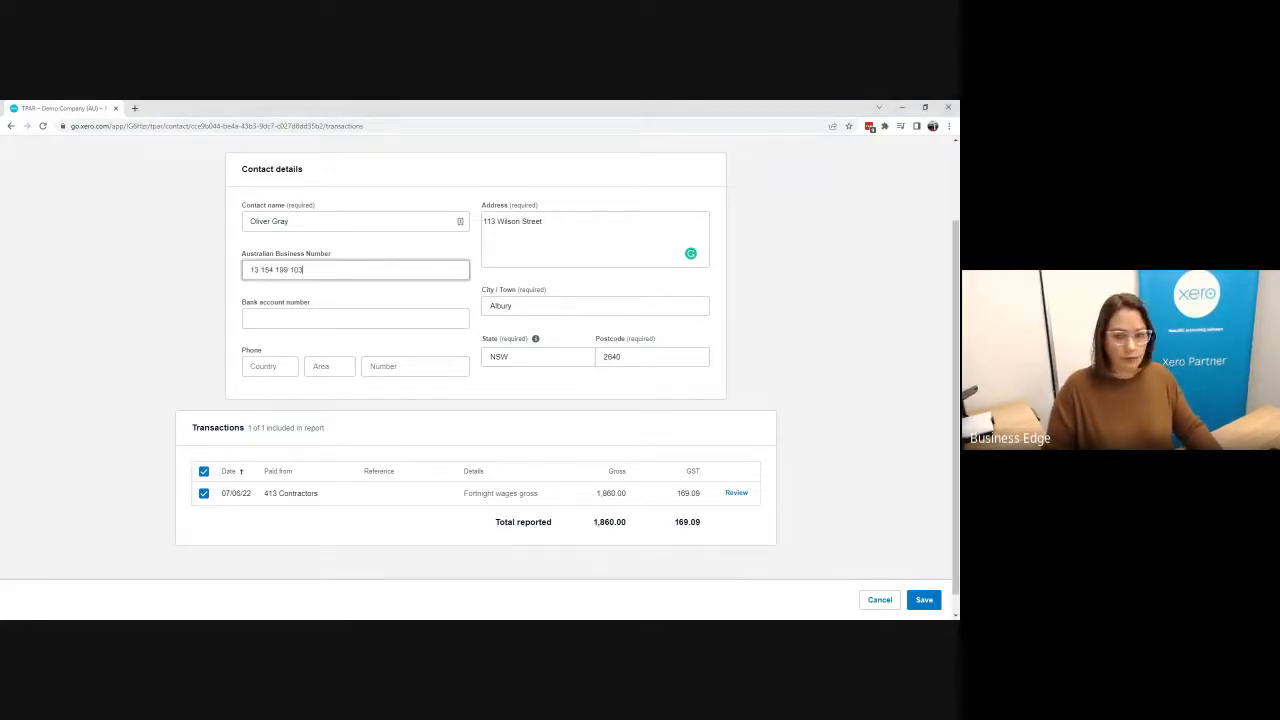
pyautogui.click(790, 336)
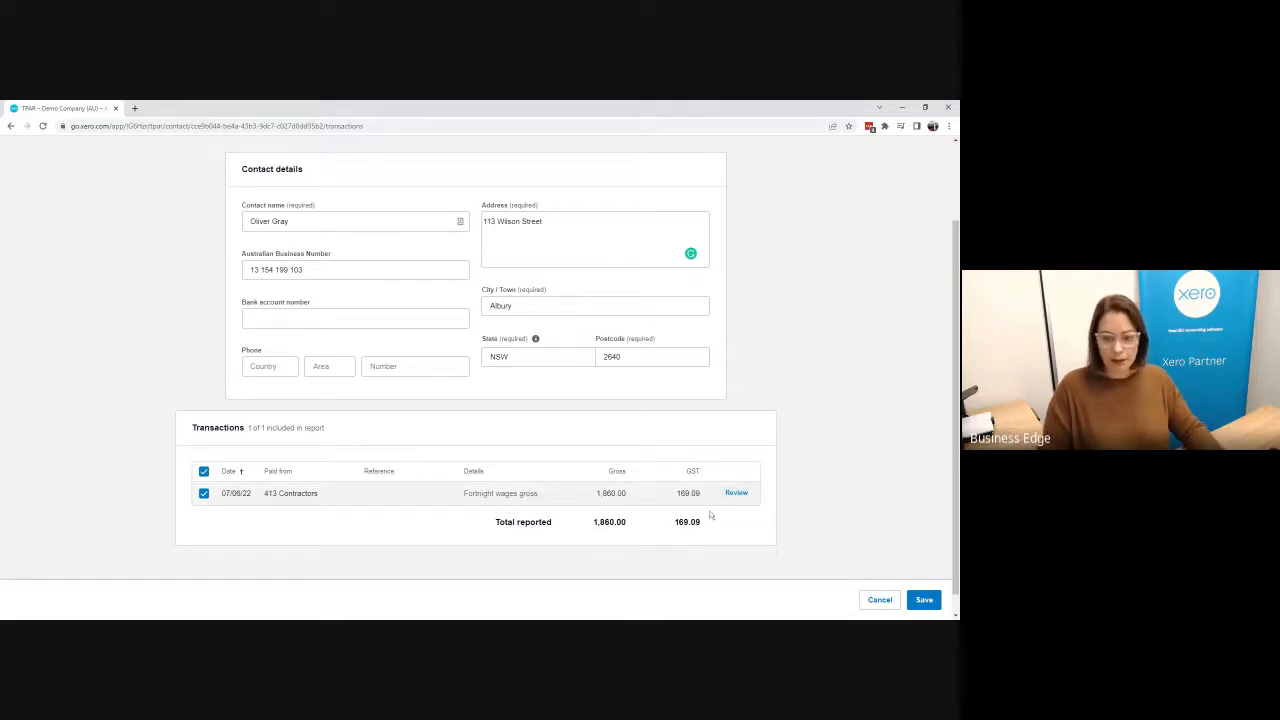
pyautogui.click(928, 599)
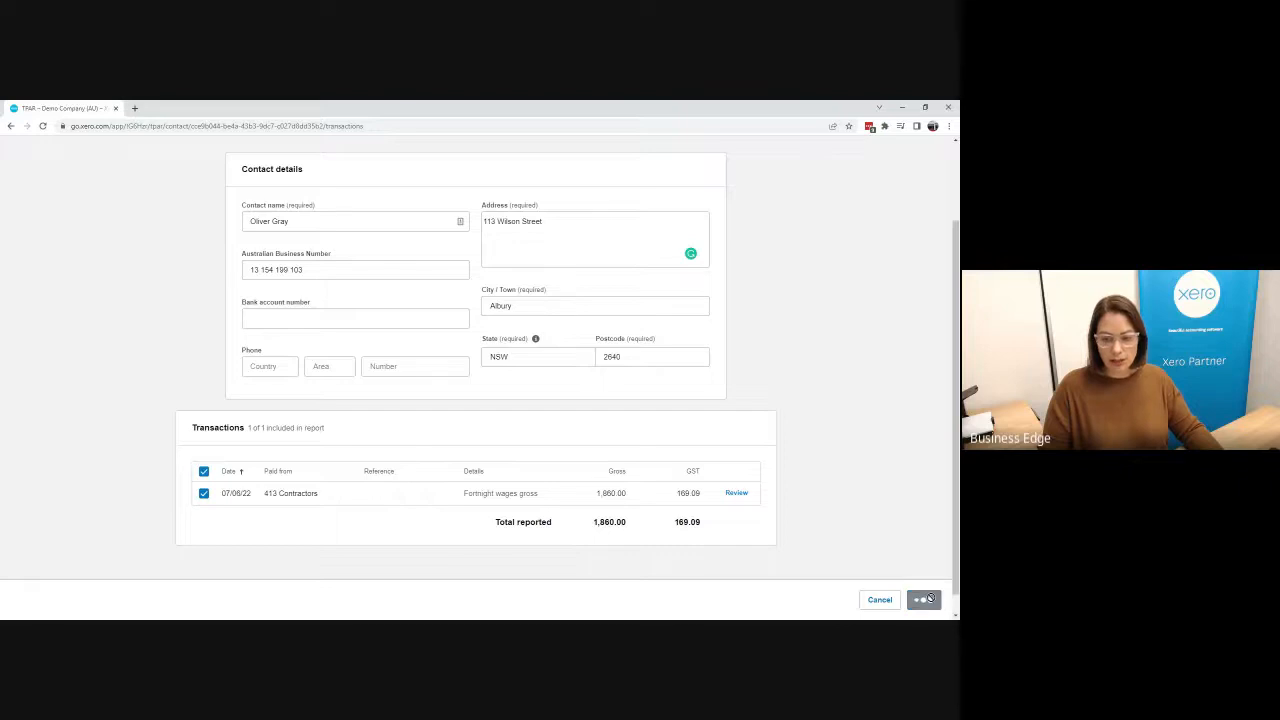
# Step: Open the remaining contact needing attention for updating and enter the contact's street address
pyautogui.scroll(-2, 335, 448)
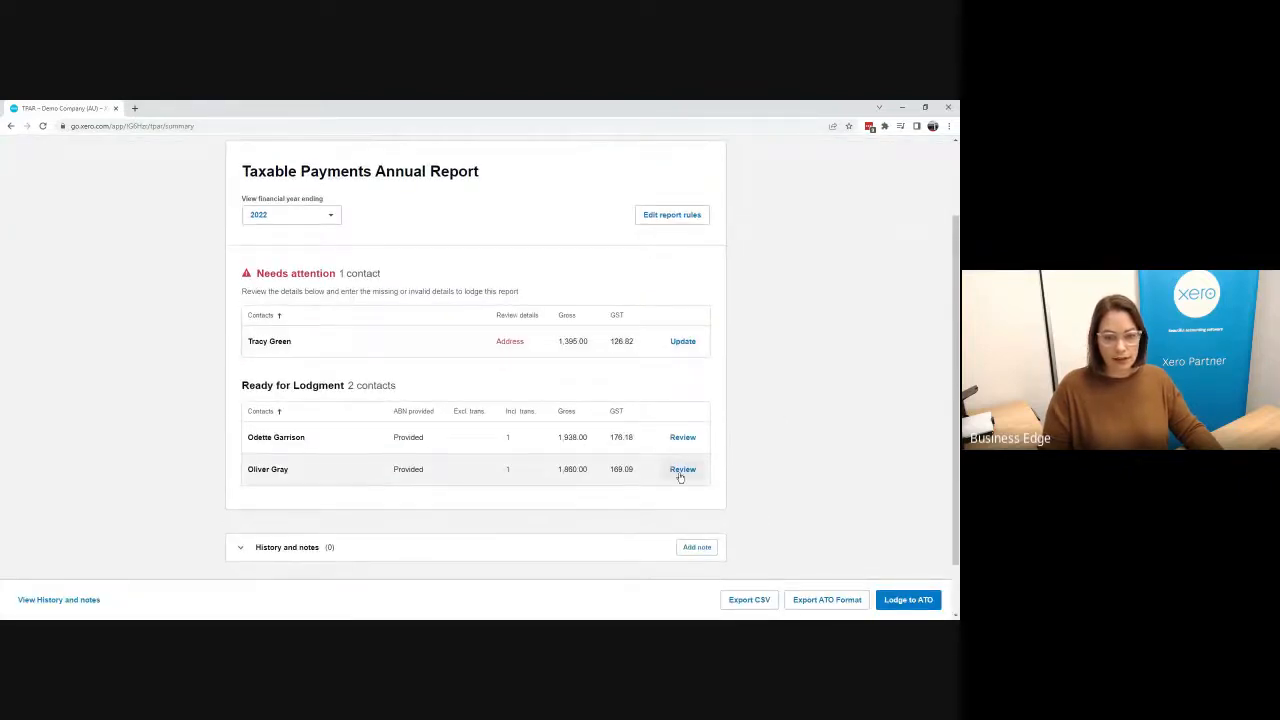
pyautogui.click(684, 343)
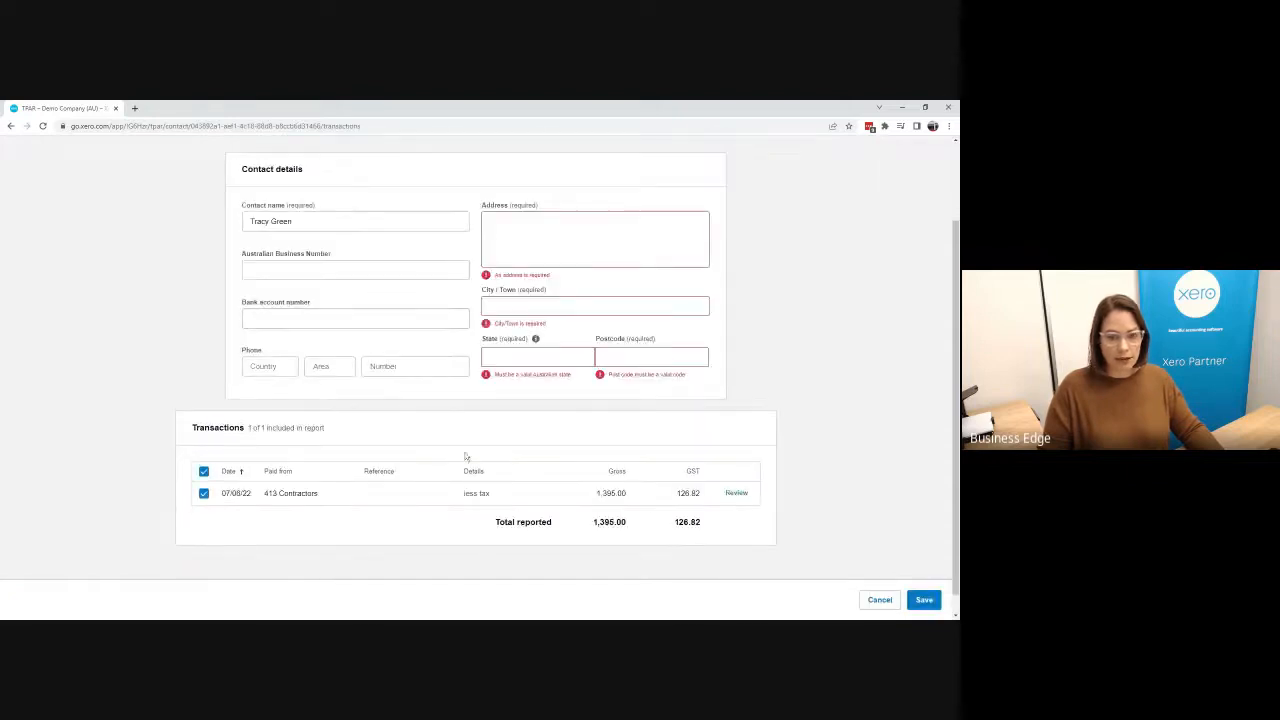
pyautogui.click(560, 232)
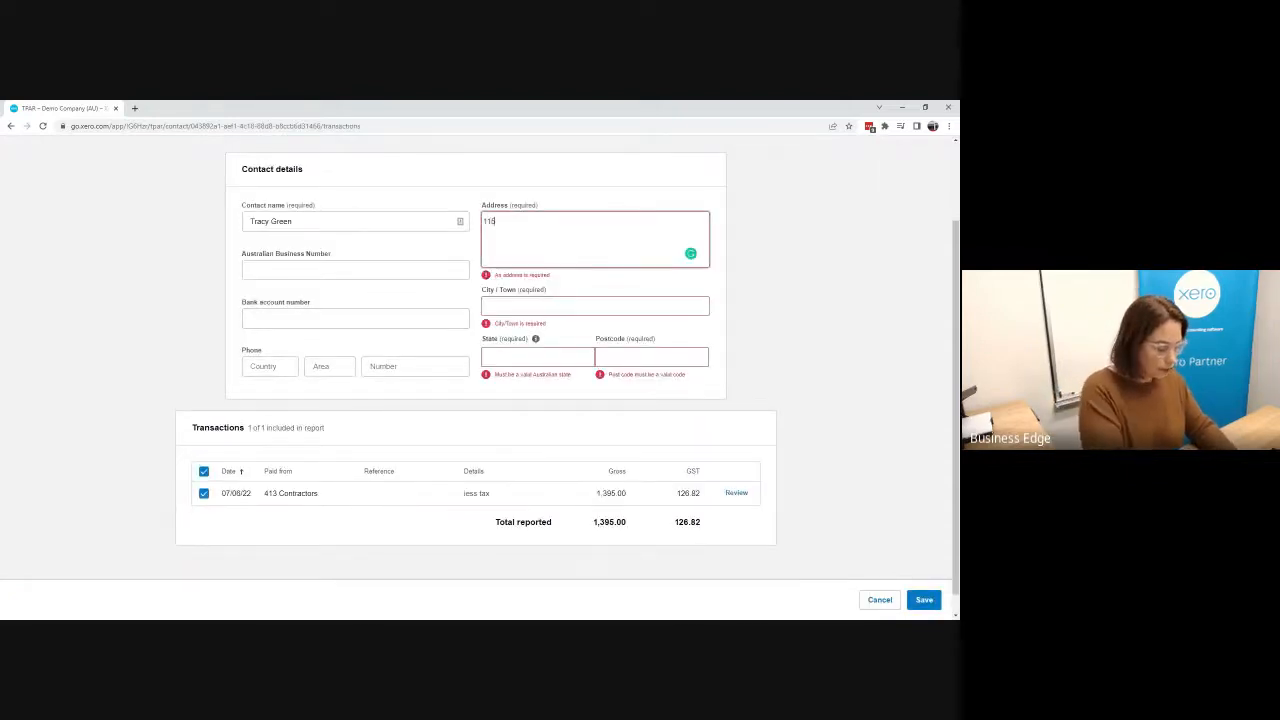
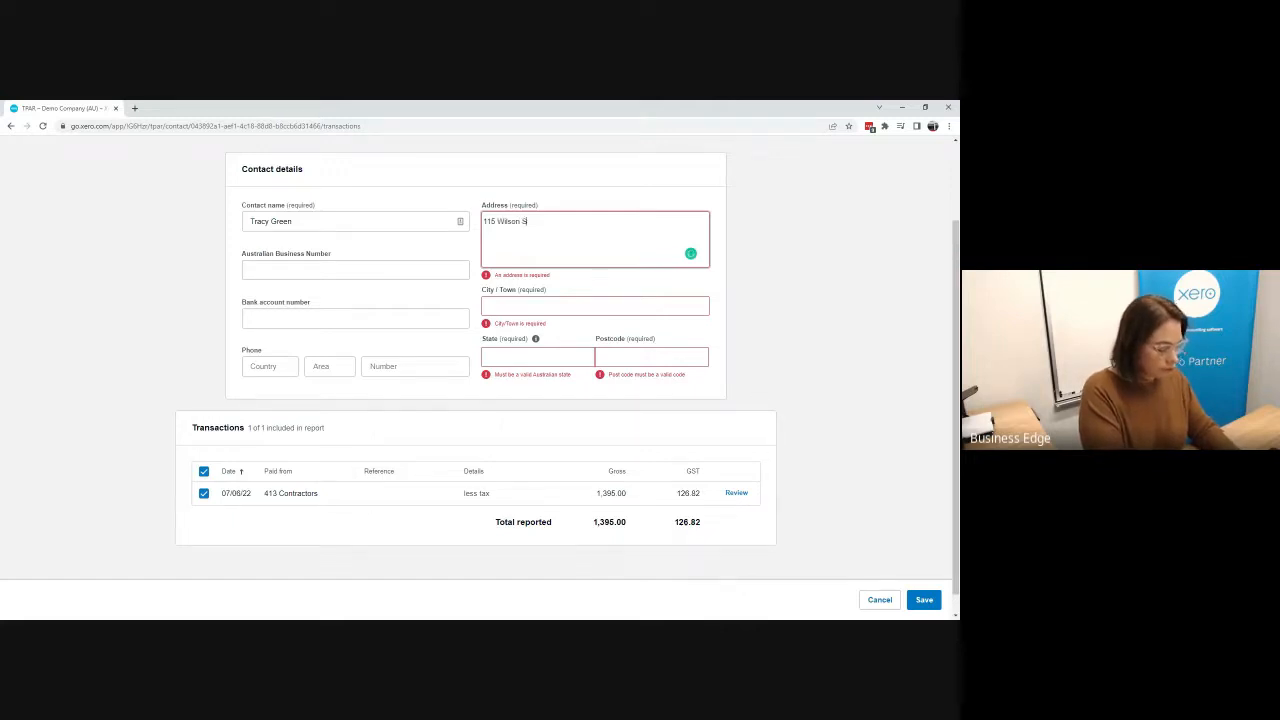
# Step: Fill in this contact's city/town, state and postcode
pyautogui.press('Tab')
pyautogui.write('A')
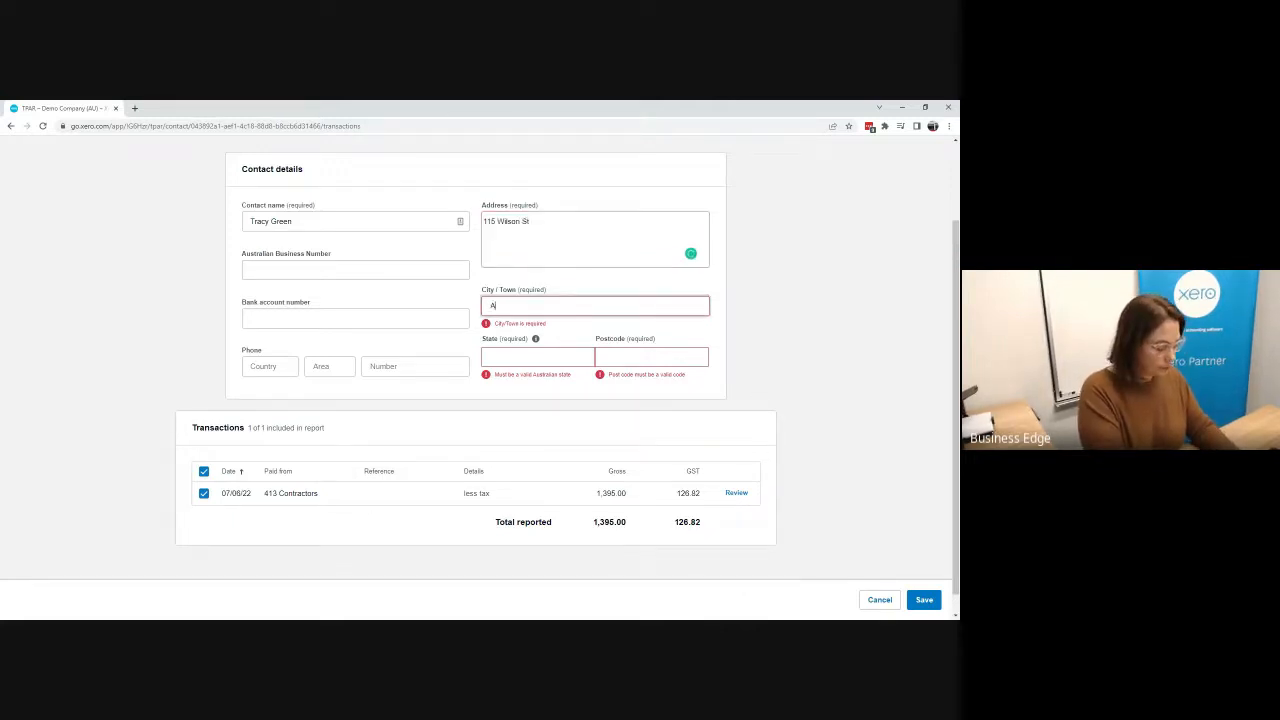
pyautogui.write('ltona')
pyautogui.press('Tab')
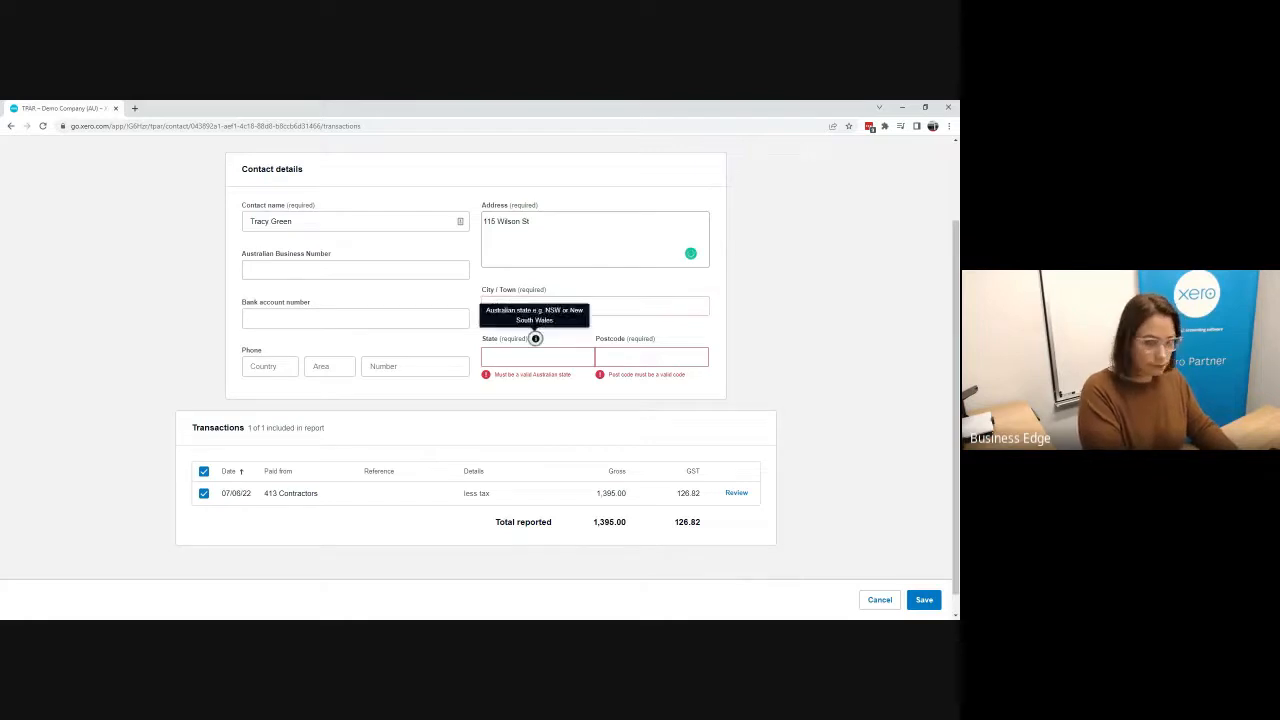
pyautogui.press('Tab')
pyautogui.write('NSW')
pyautogui.press('Tab')
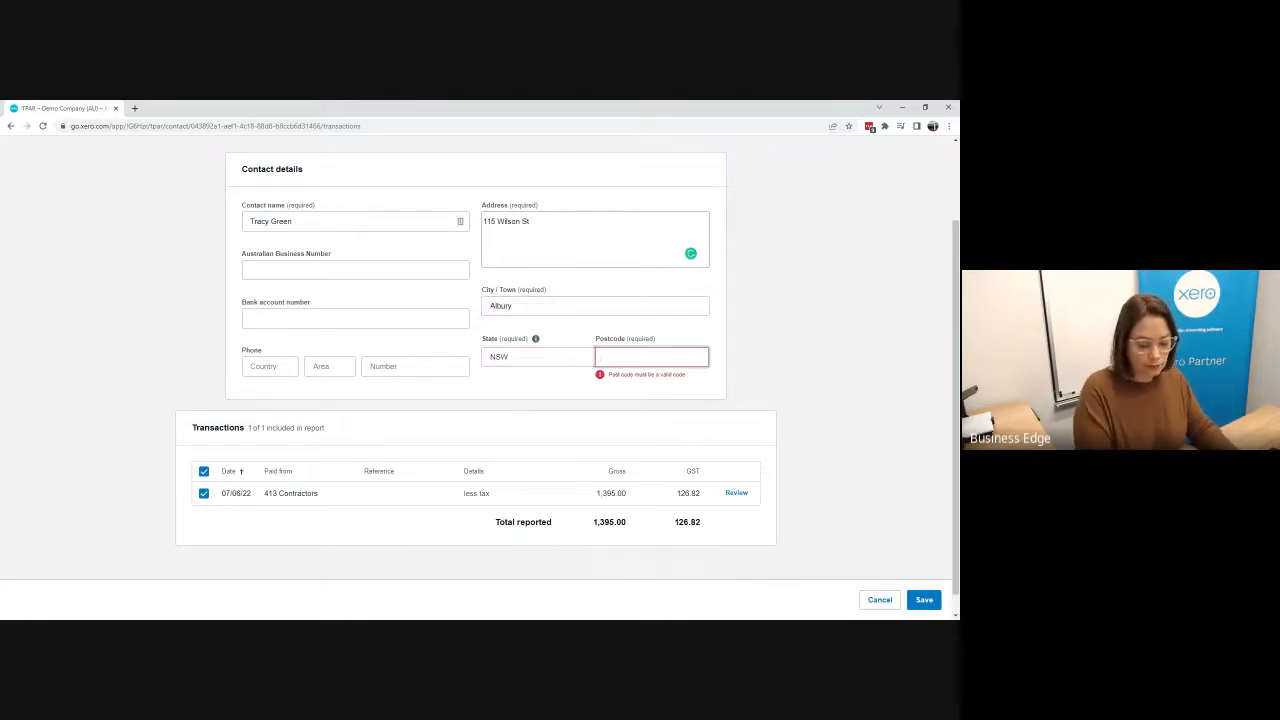
pyautogui.write('2640')
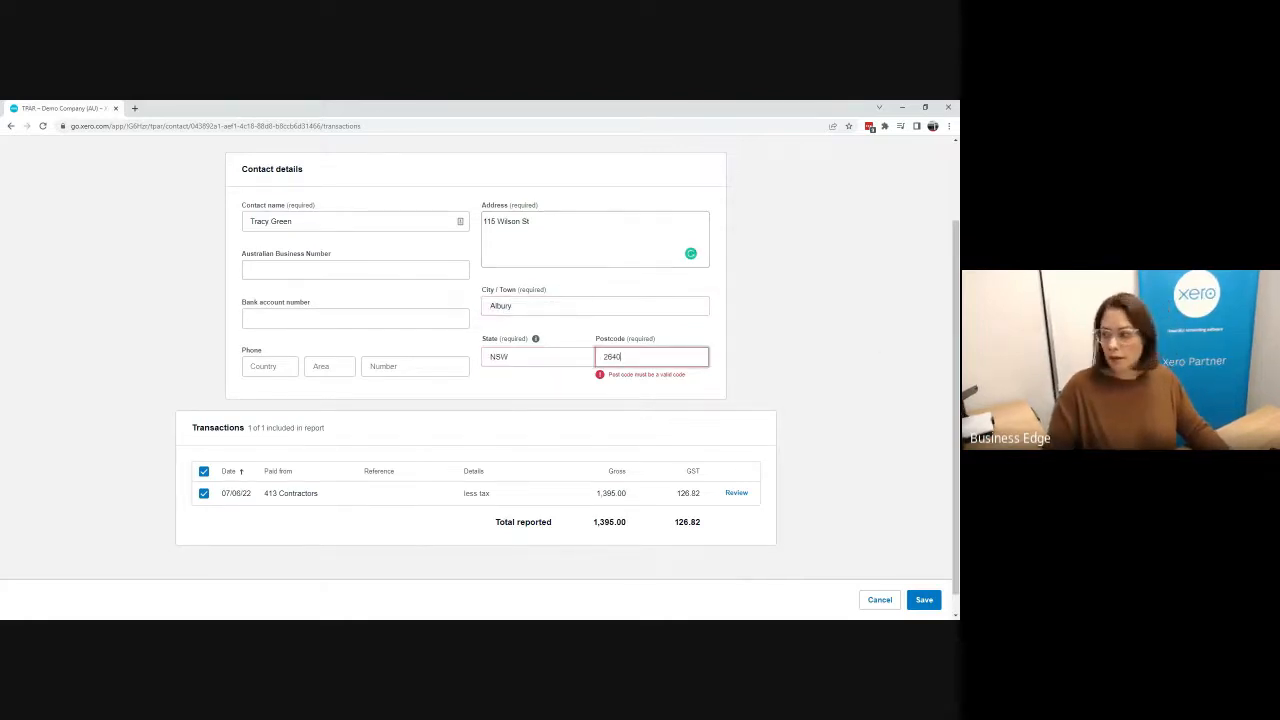
# Step: Paste this contact's Australian Business Number from the other window and save the contact details
pyautogui.hotkey('alt', 'Tab')
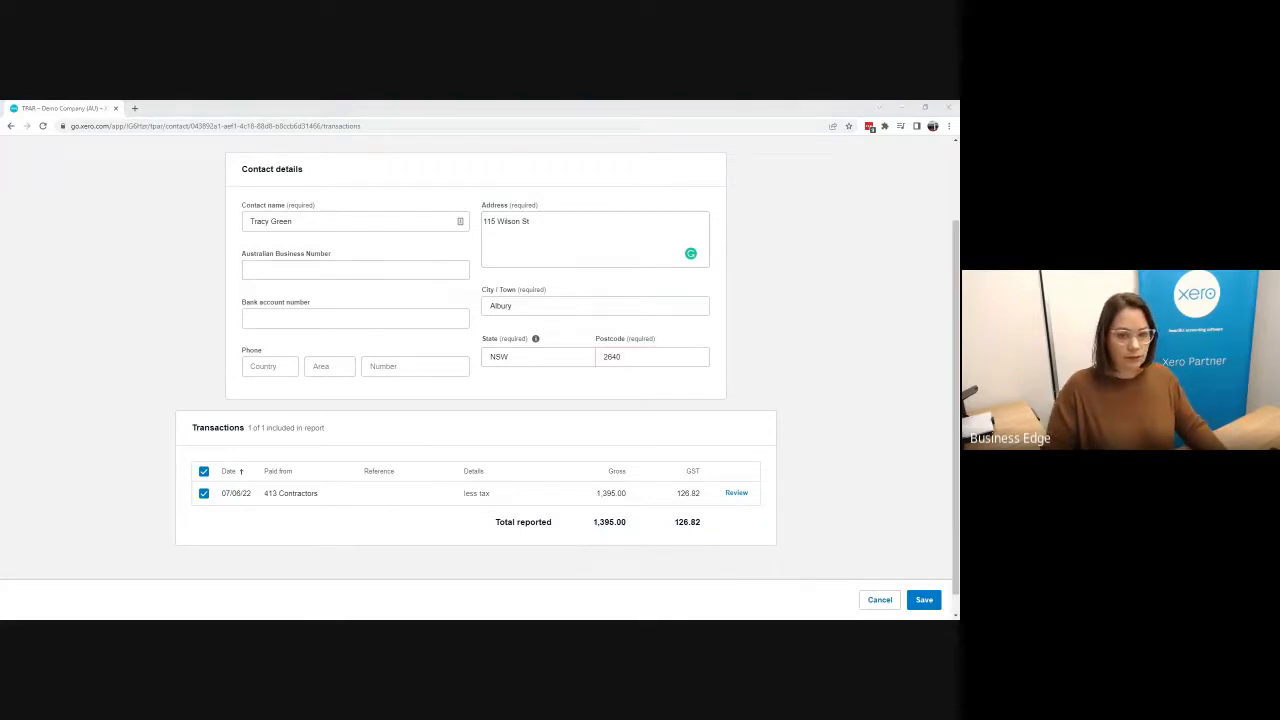
pyautogui.click(355, 270)
pyautogui.hotkey('ctrl', 'v')
pyautogui.scroll(-1, 470, 333)
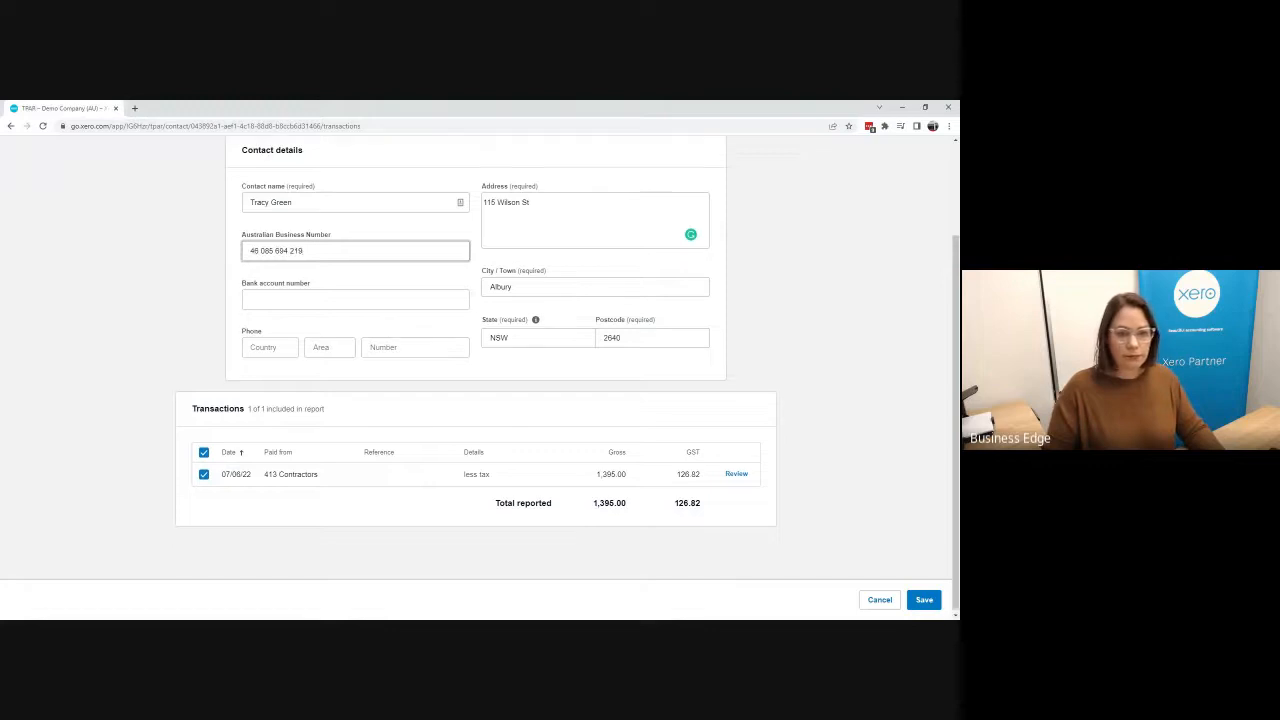
pyautogui.click(924, 601)
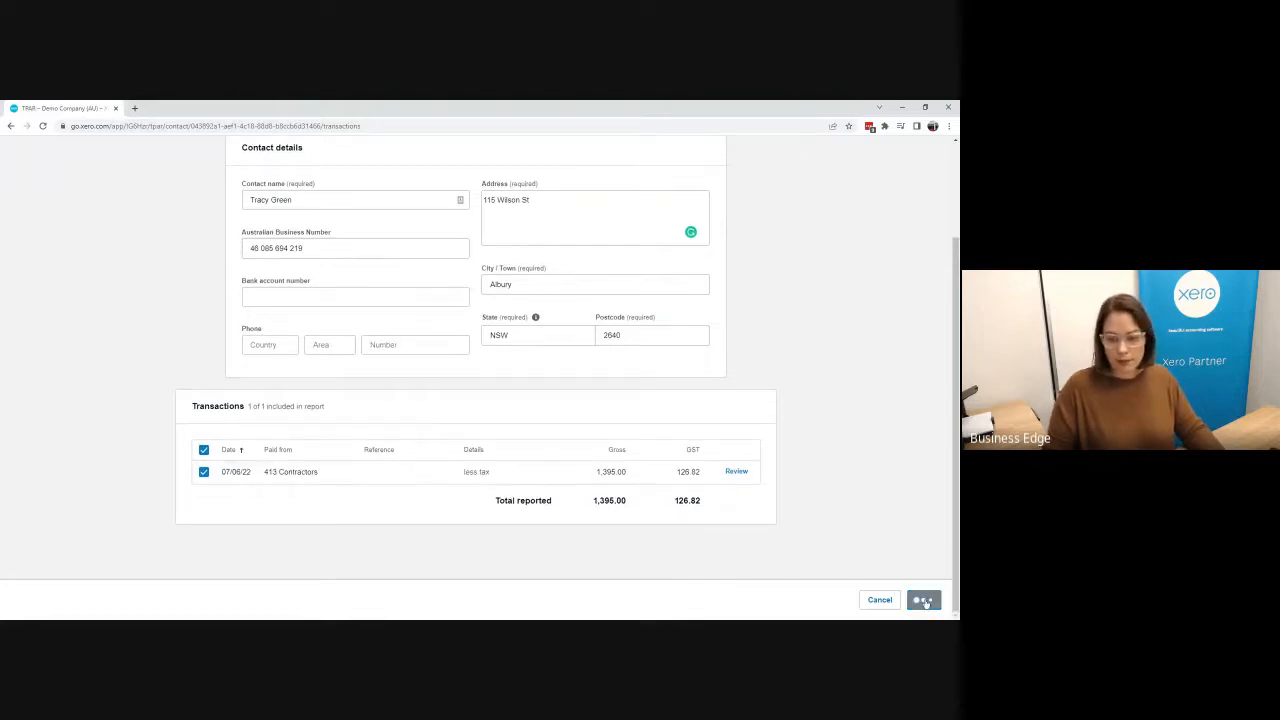
pyautogui.scroll(-1, 686, 503)
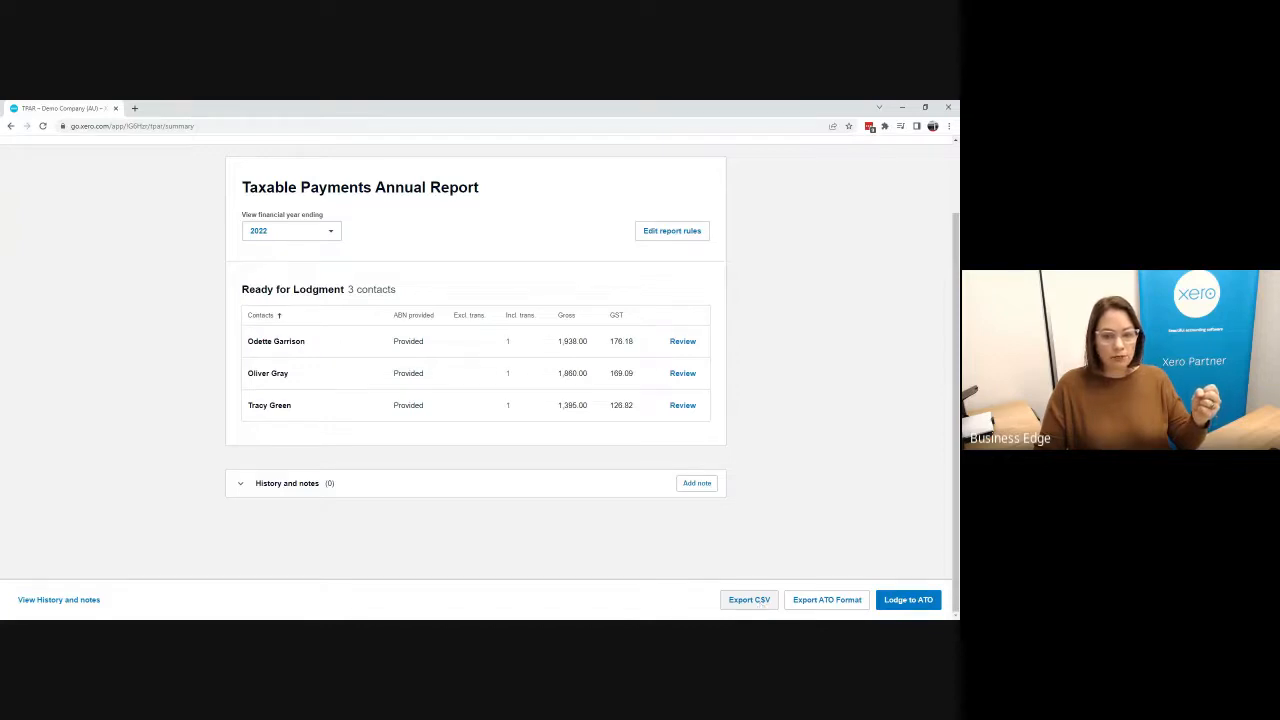
# Step: Try to lodge the Taxable Payments Annual Report to the ATO and dismiss the resulting dialog
pyautogui.scroll(1, 646, 477)
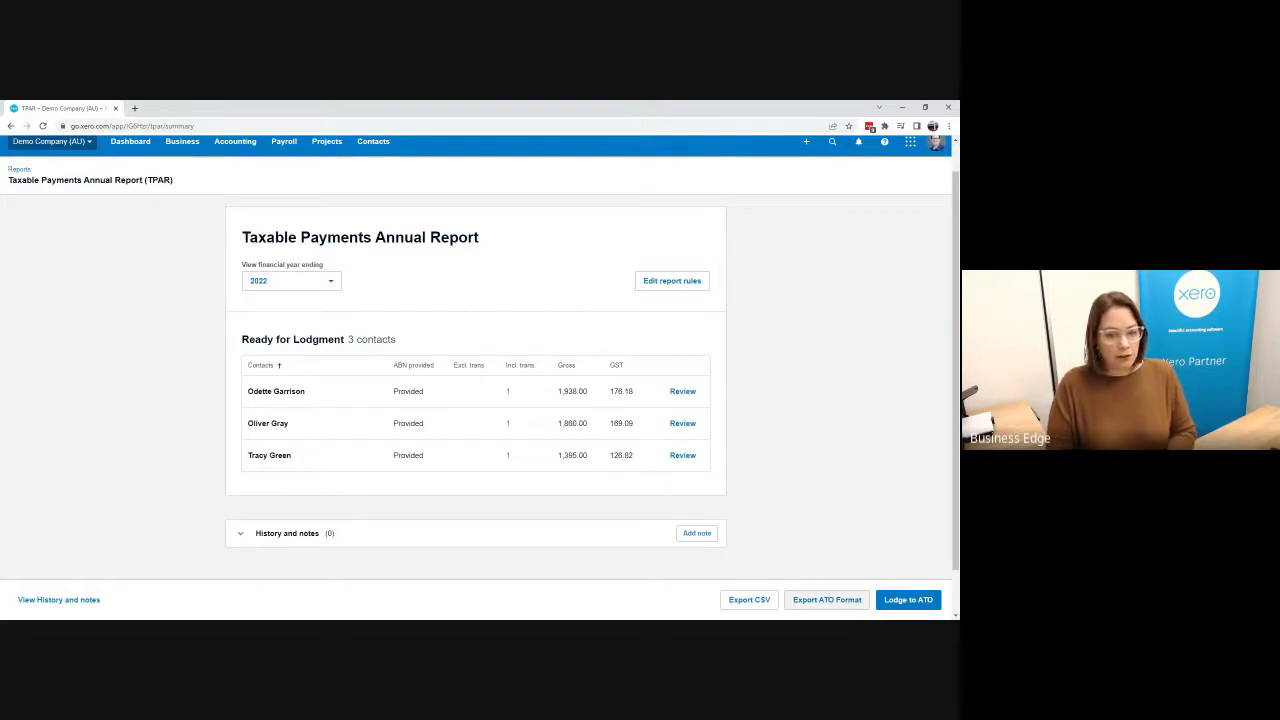
pyautogui.click(906, 600)
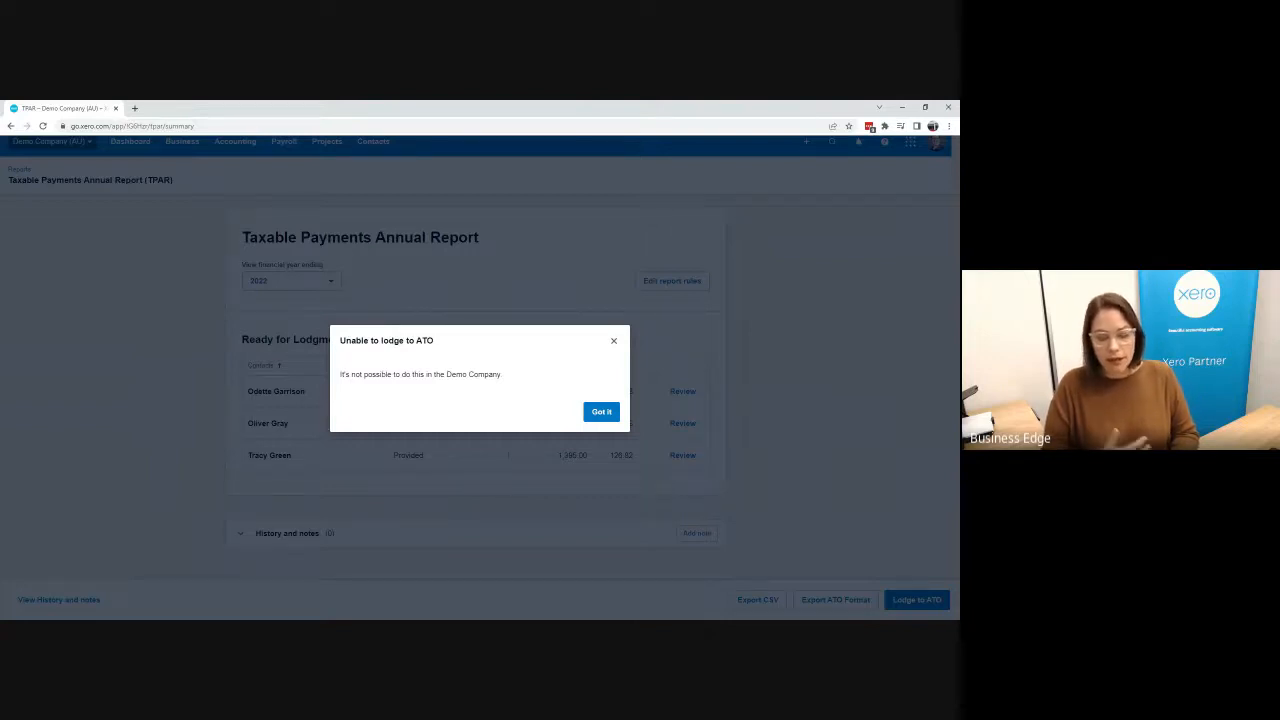
pyautogui.click(599, 412)
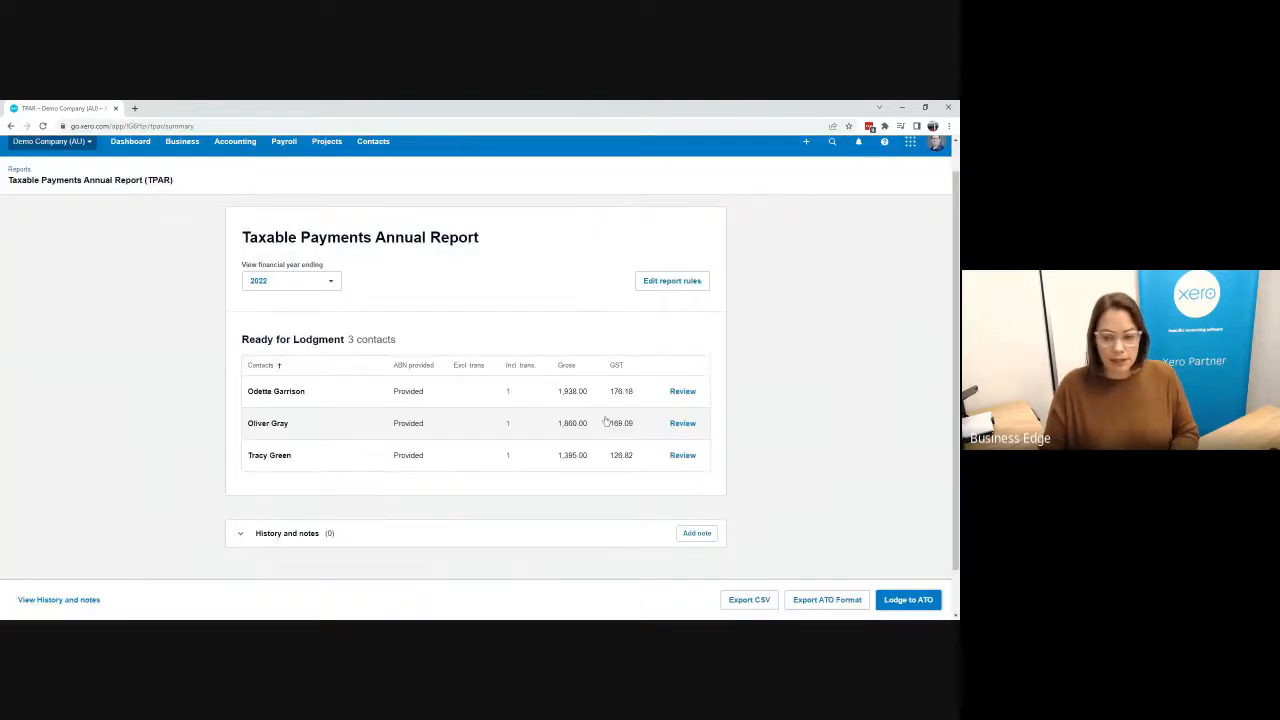
# Step: Try to export the report in ATO format and close the dialog
pyautogui.click(821, 604)
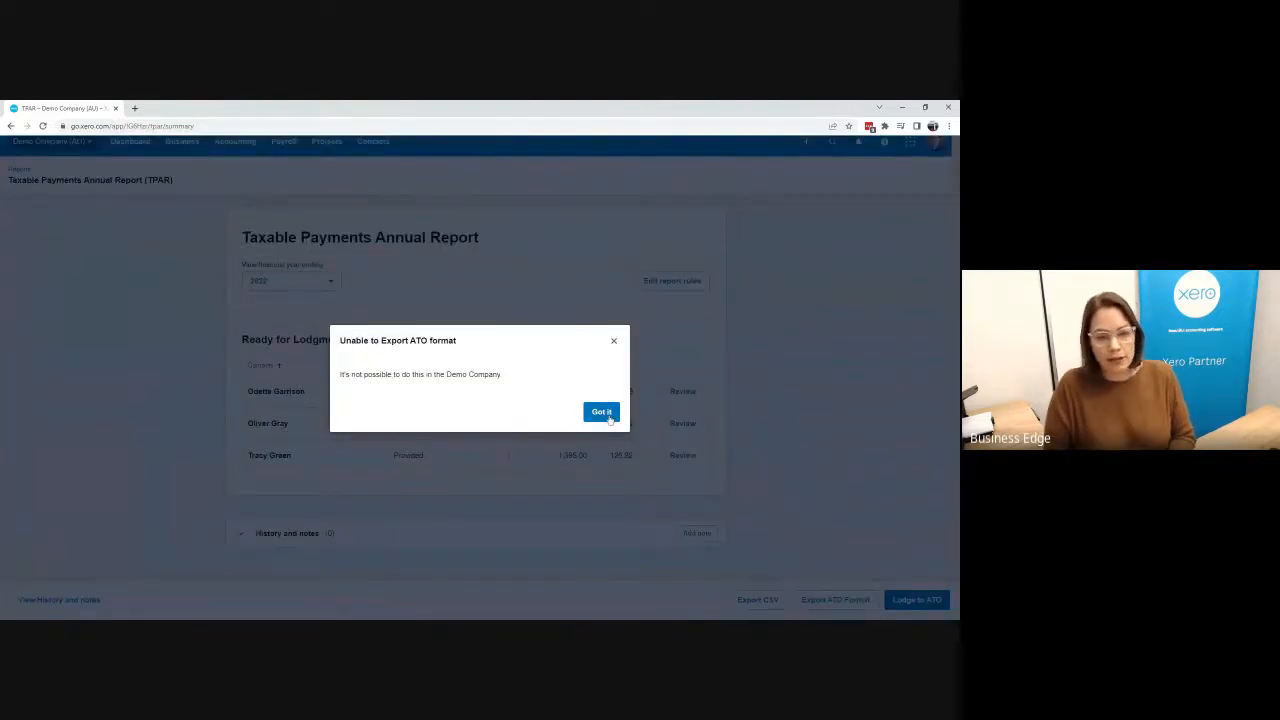
pyautogui.click(614, 341)
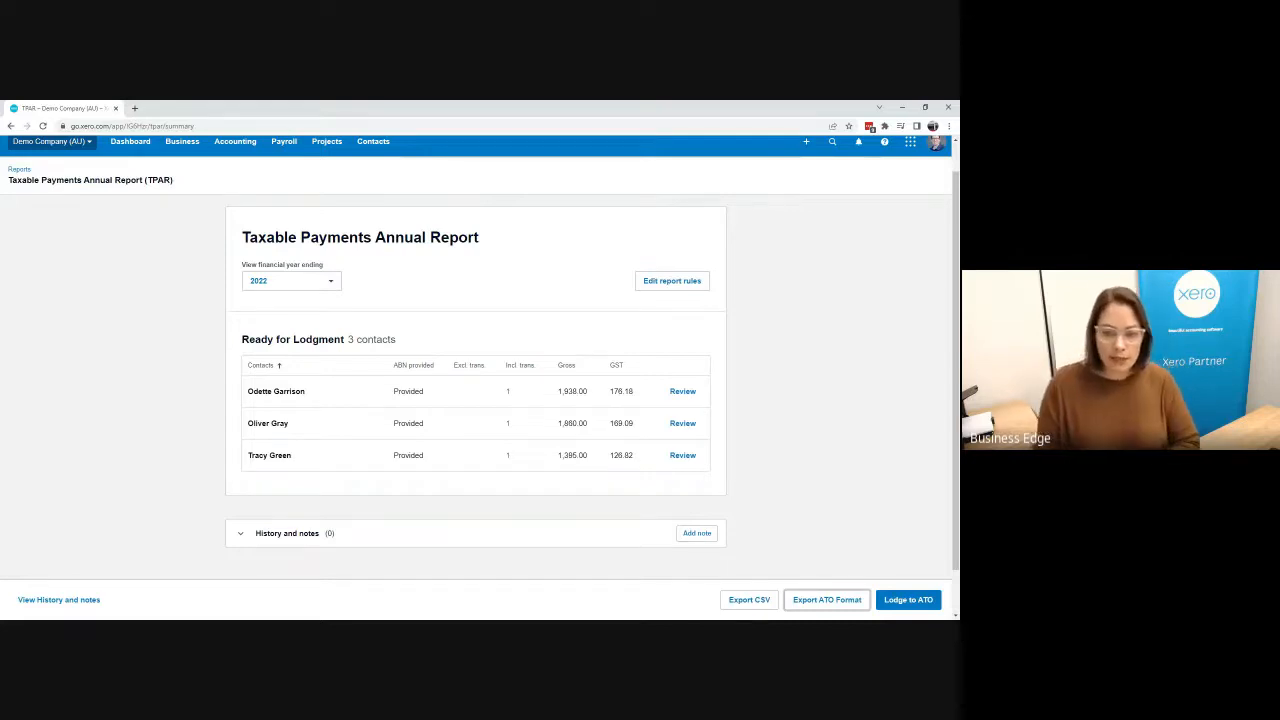
# Step: Open the report rules to review them and close without changes
pyautogui.click(672, 281)
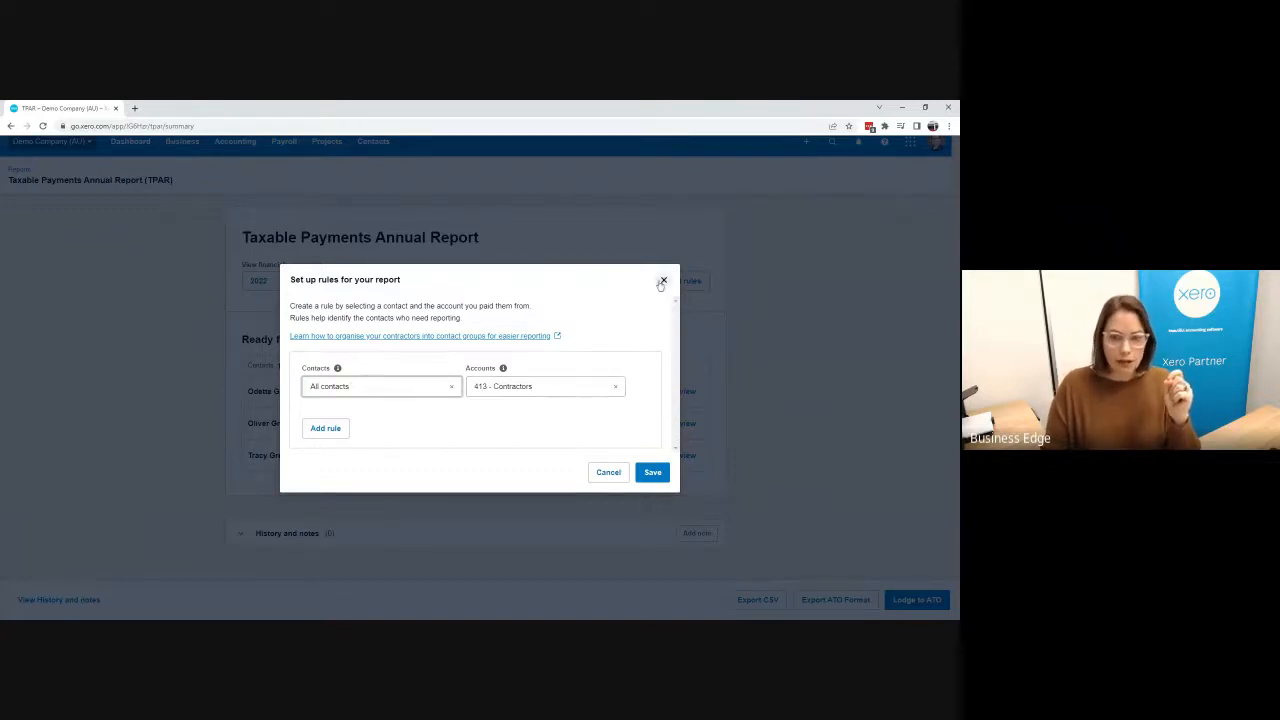
pyautogui.click(604, 472)
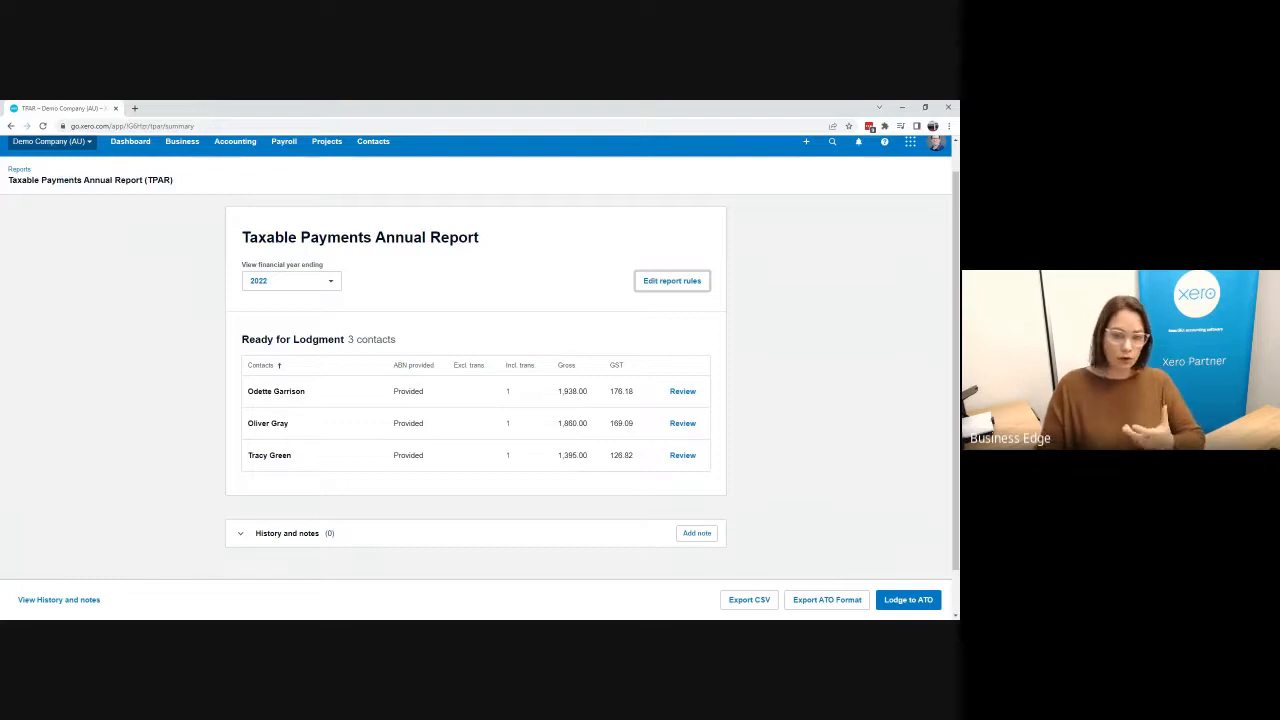
# Step: Switch the financial year to 2023 and set its report rule to All contacts with account 413 - Contractors, then save
pyautogui.click(337, 286)
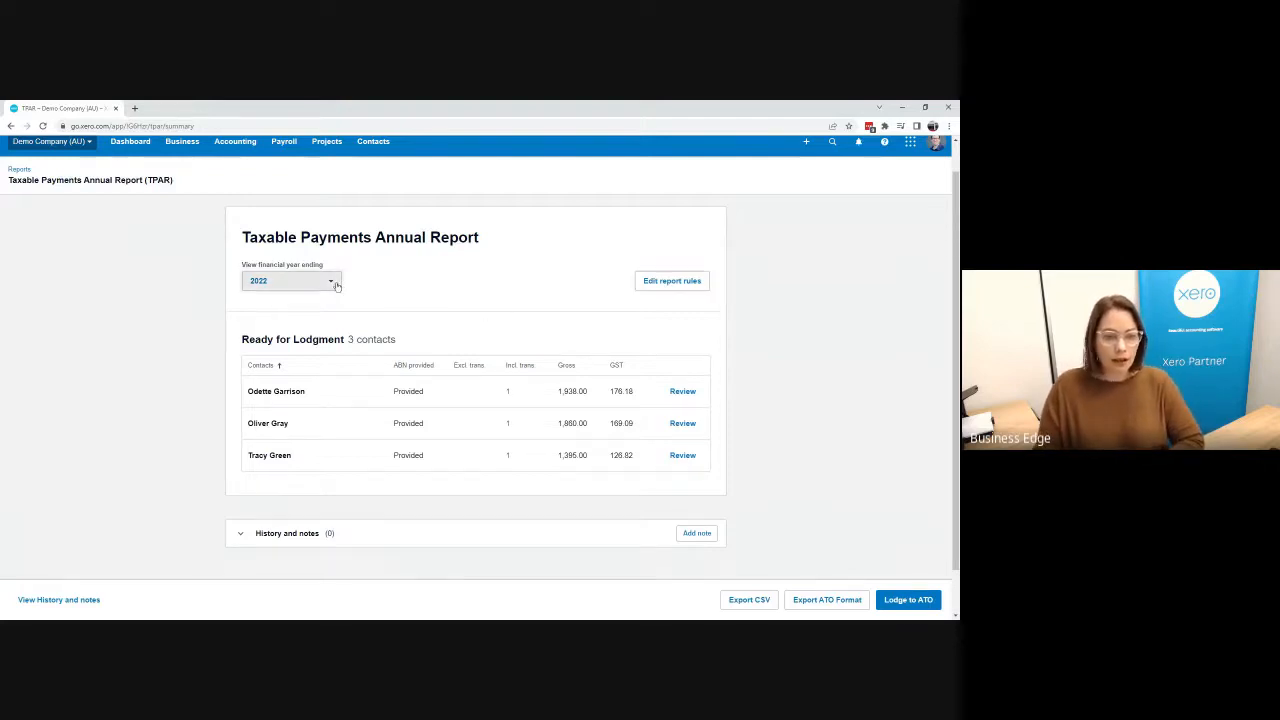
pyautogui.click(305, 309)
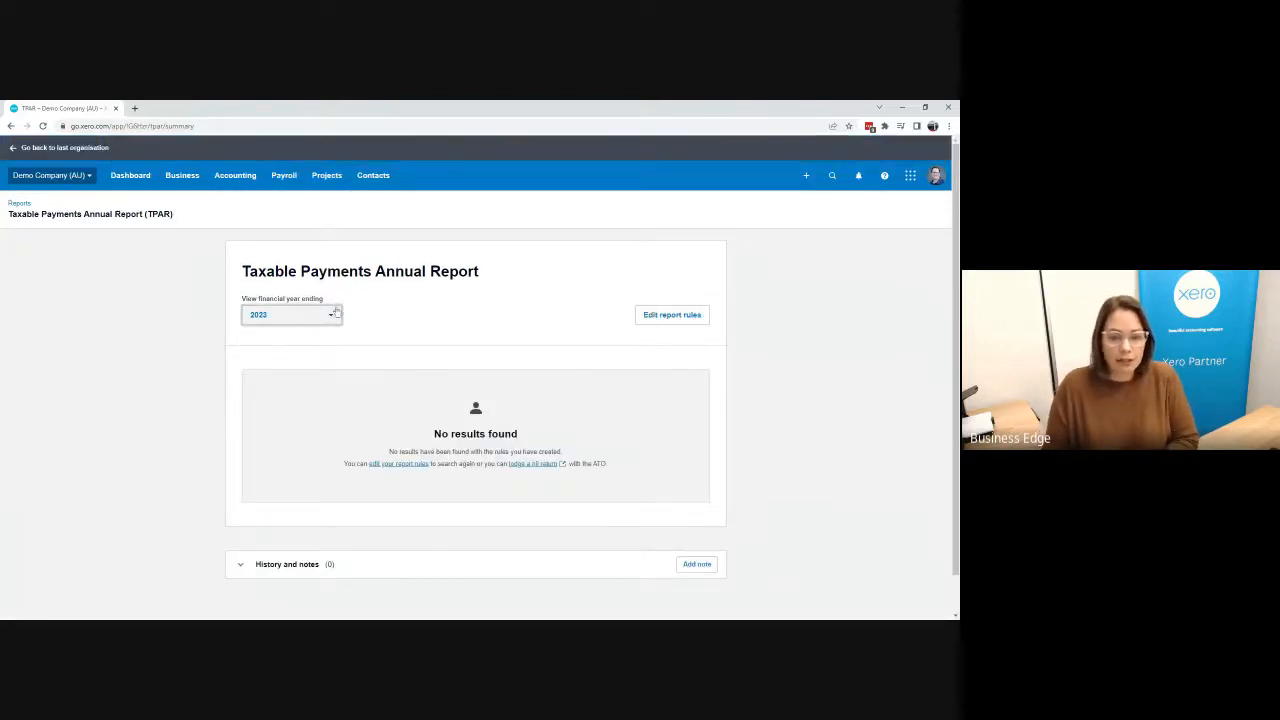
pyautogui.click(638, 318)
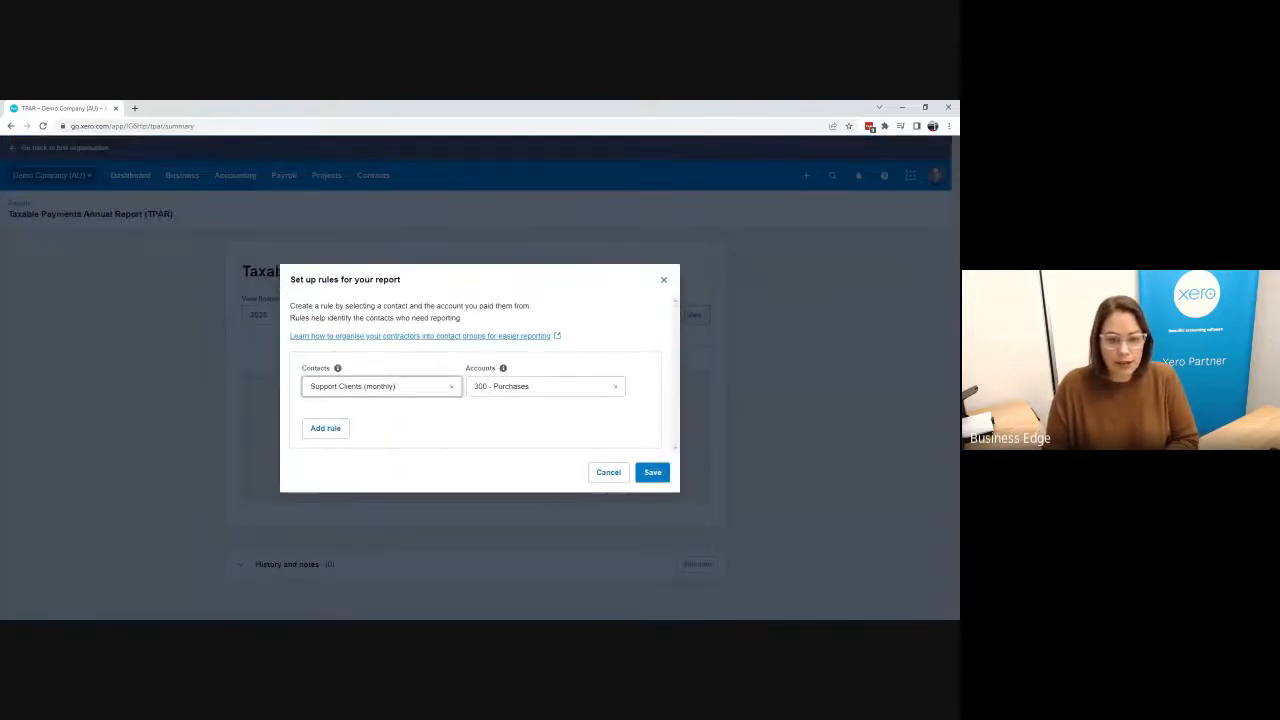
pyautogui.click(451, 386)
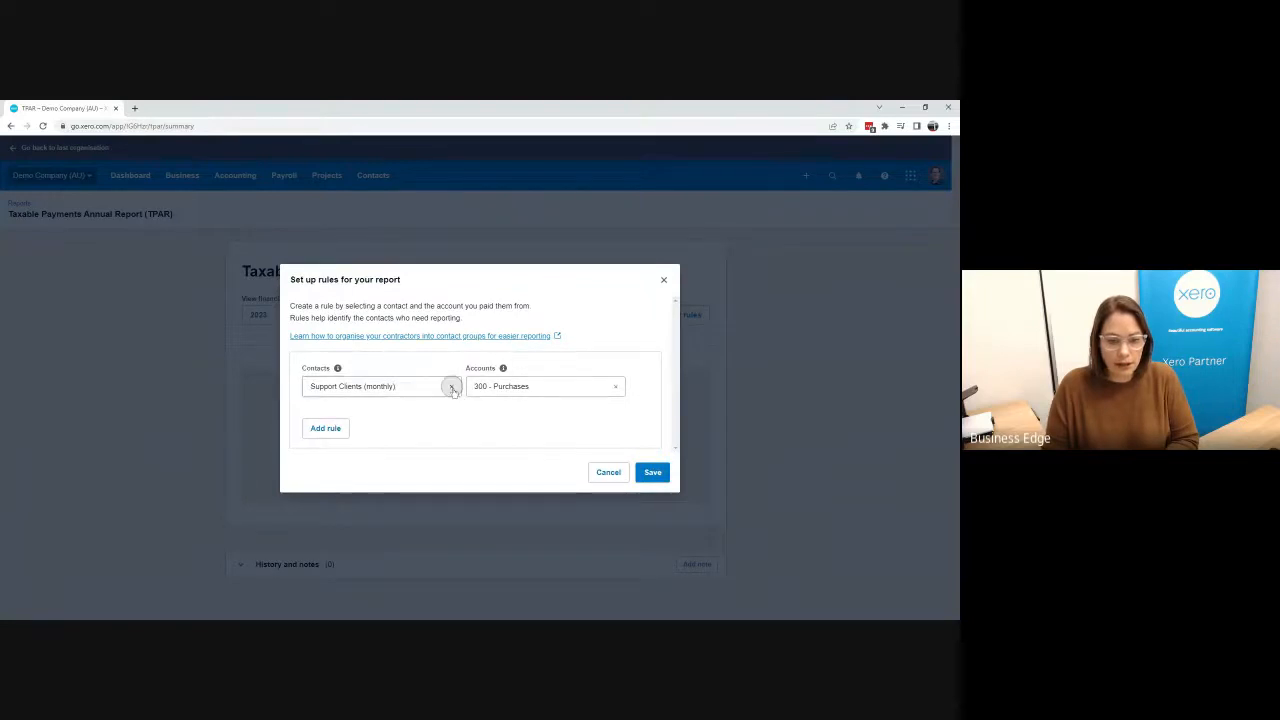
pyautogui.click(360, 389)
pyautogui.click(352, 414)
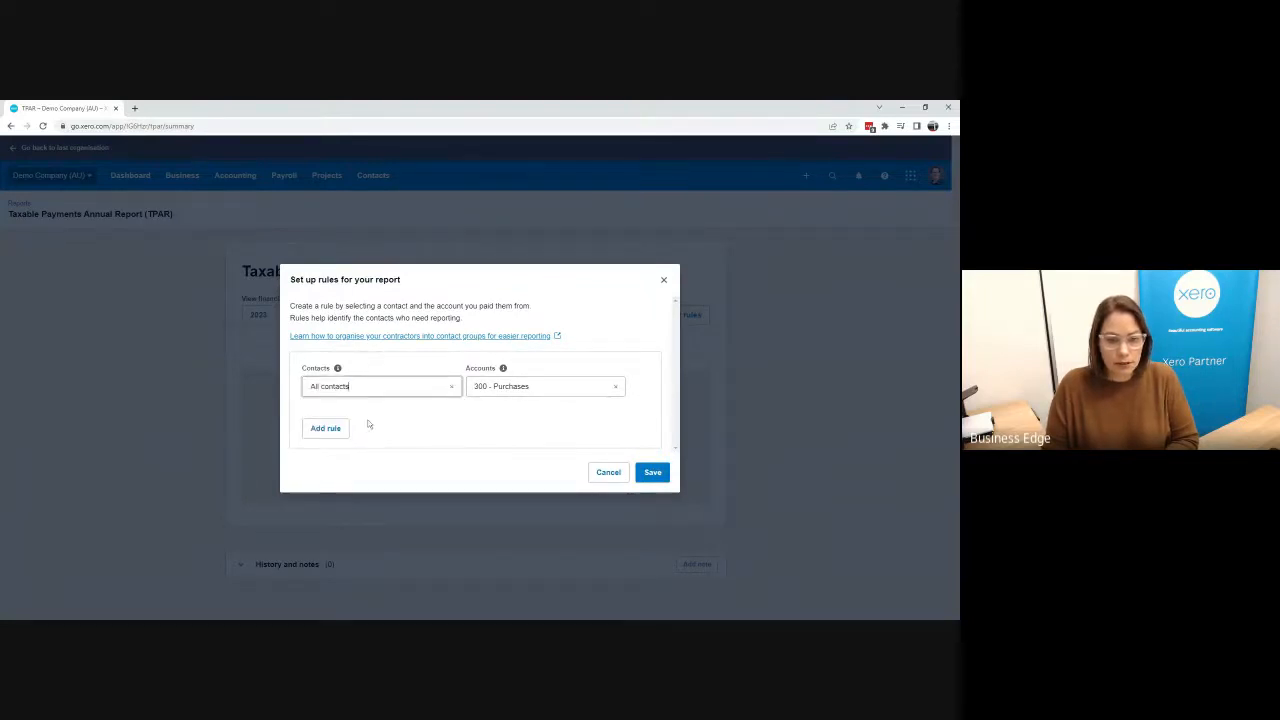
pyautogui.click(615, 386)
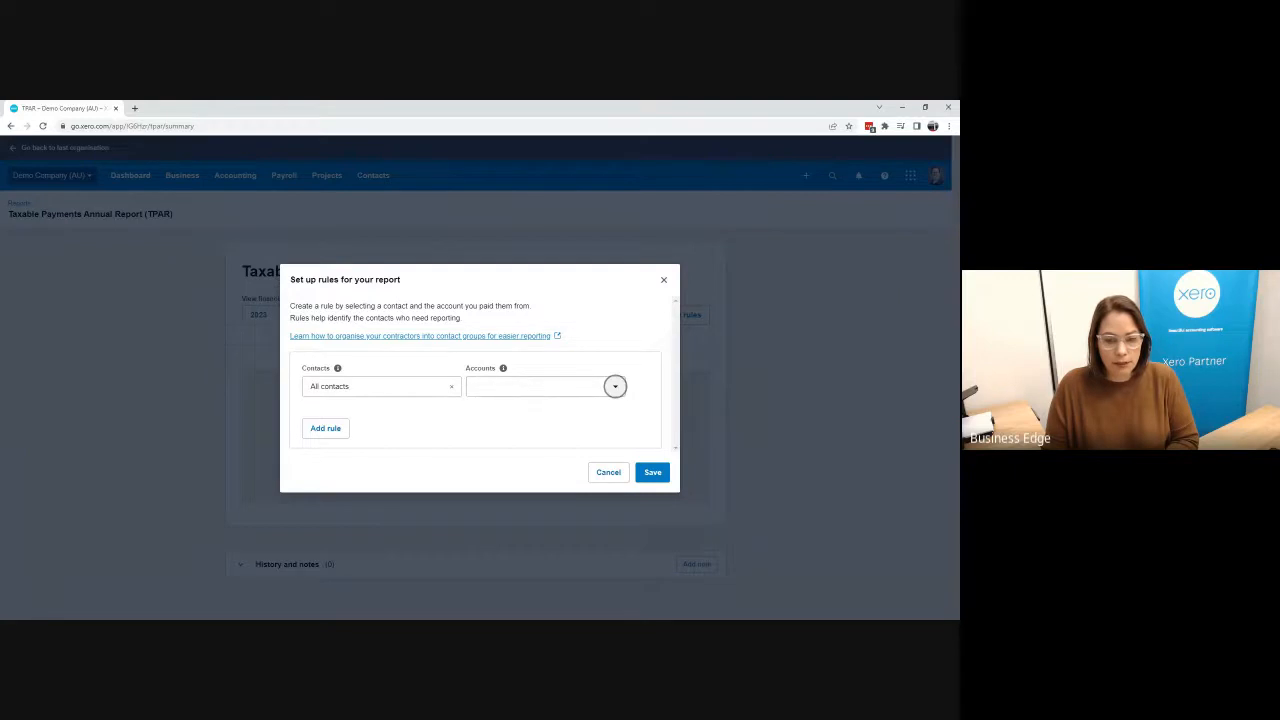
pyautogui.click(615, 386)
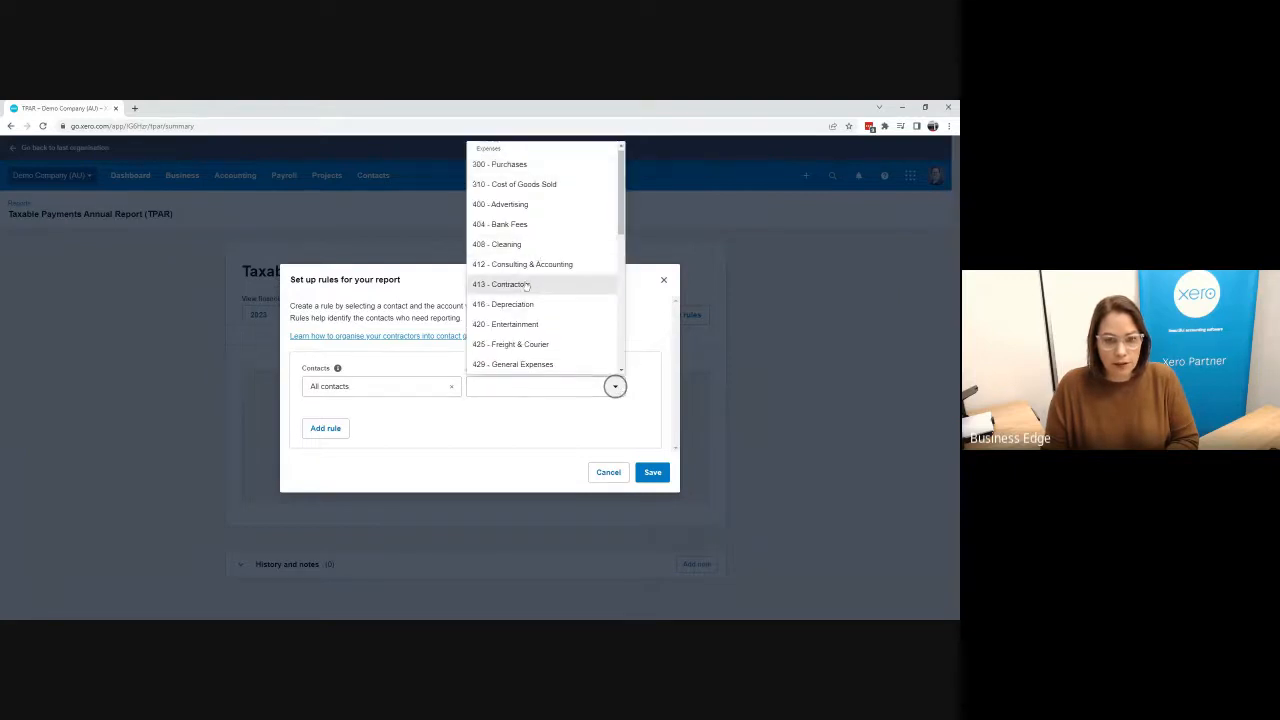
pyautogui.click(525, 284)
pyautogui.click(652, 472)
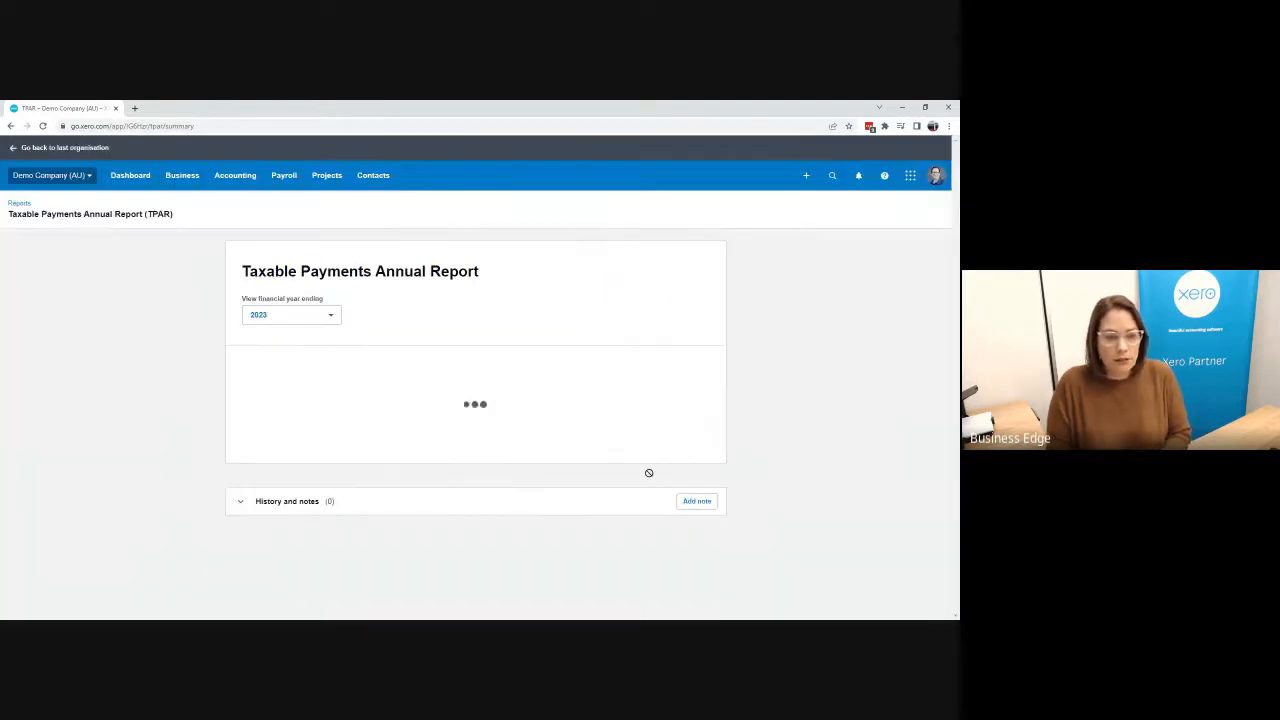